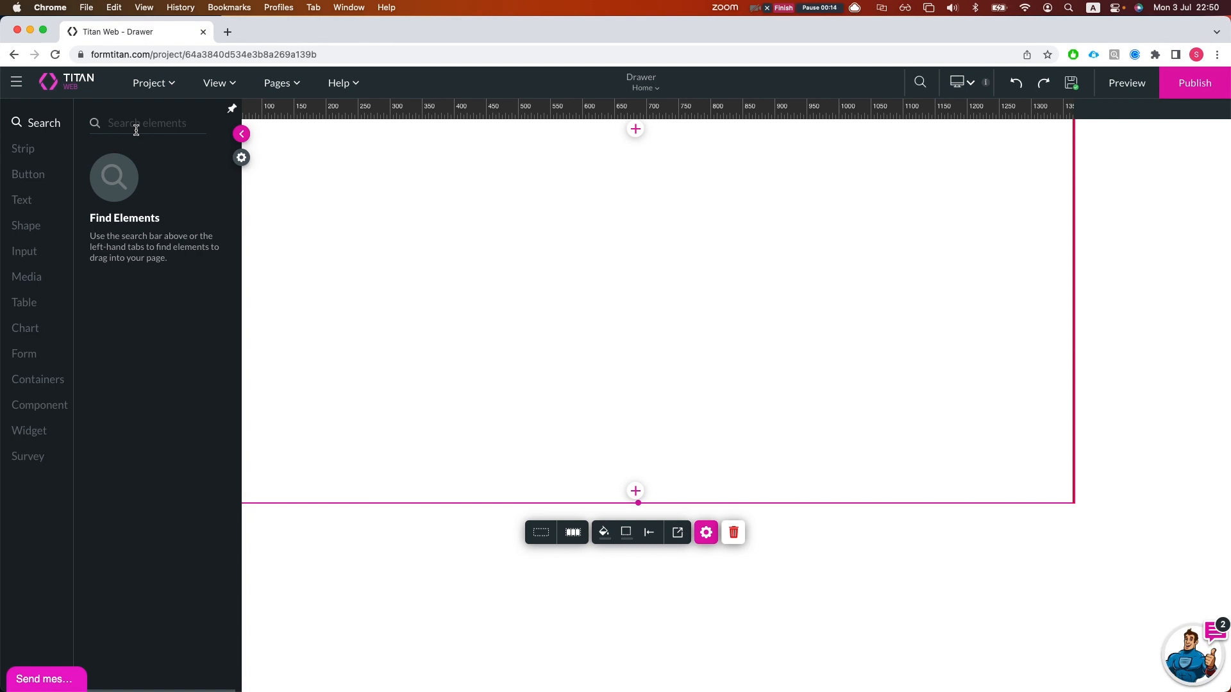
# Find the Drawer element, add it to the page and show the Layer List
pyautogui.write('dra')
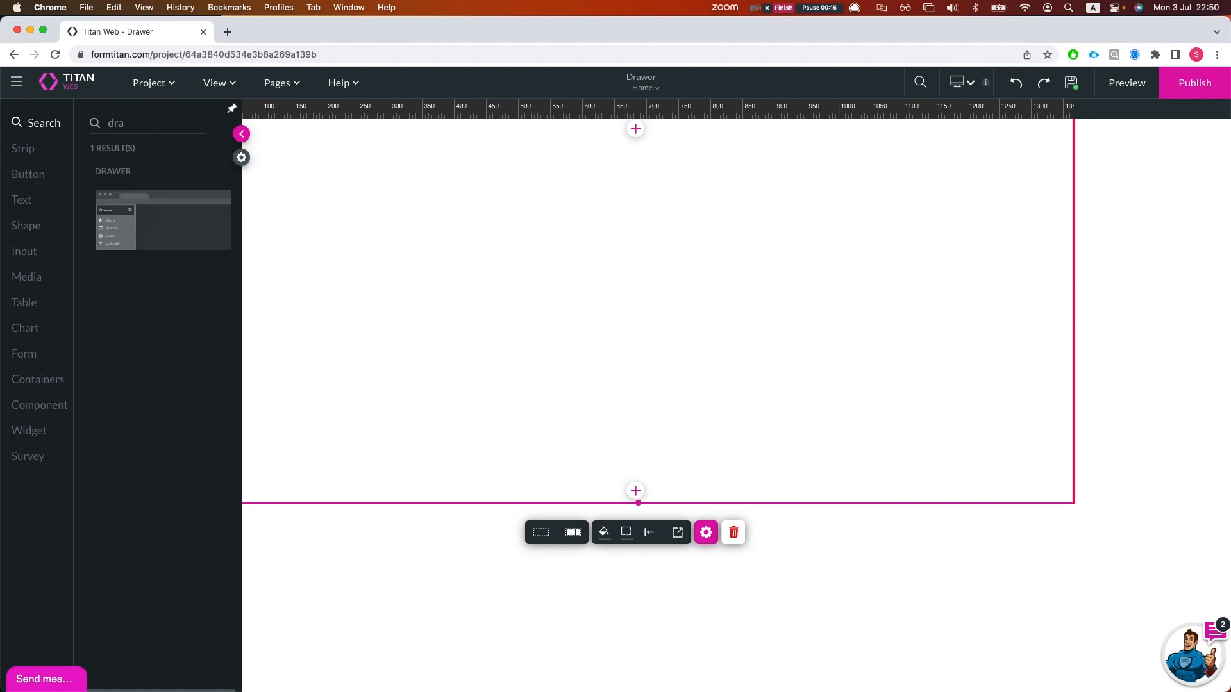
pyautogui.moveTo(119, 205); pyautogui.dragTo(417, 294)
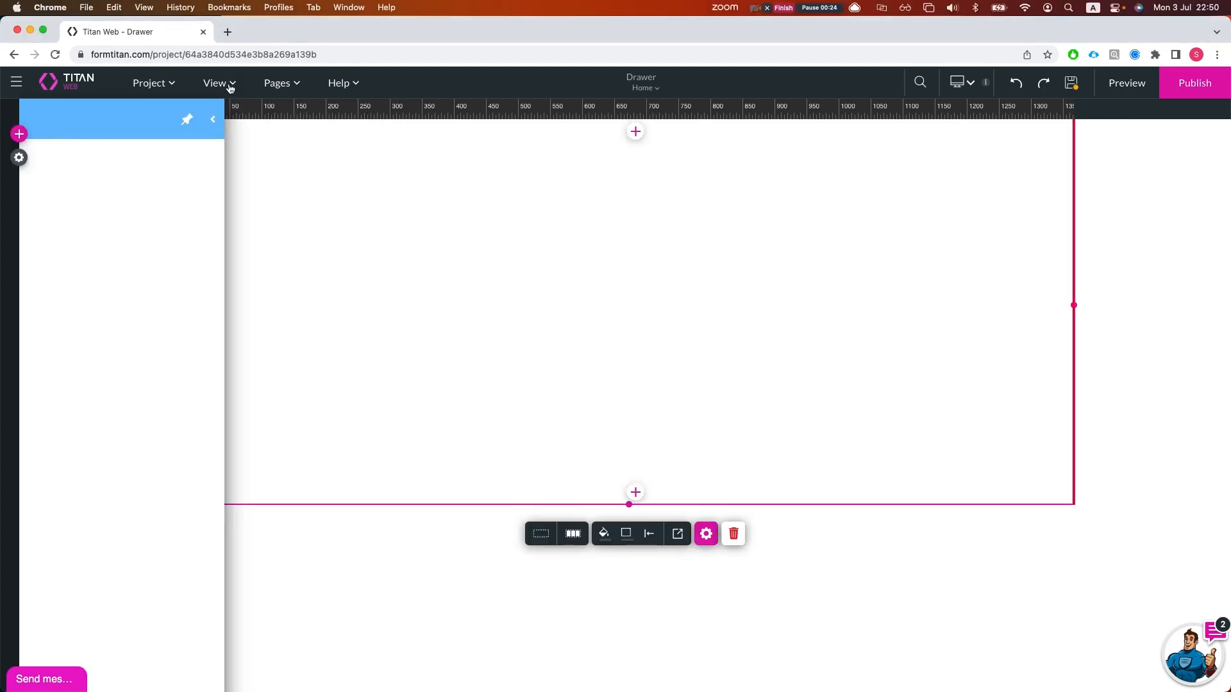
pyautogui.click(232, 84)
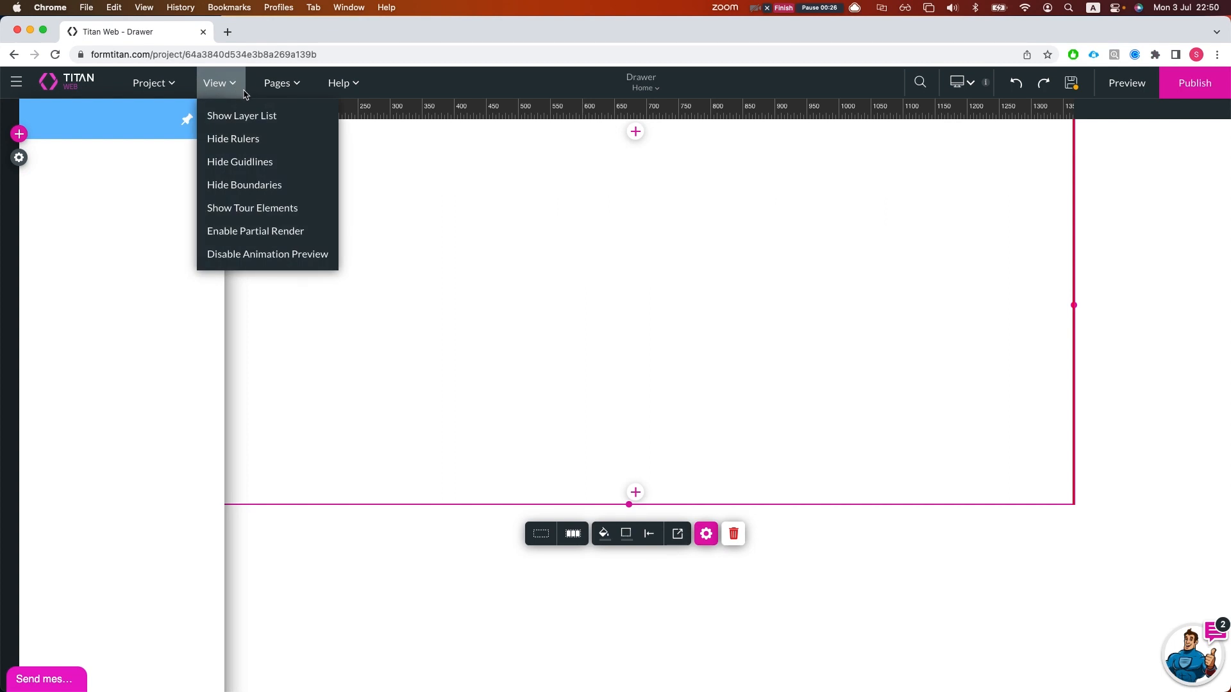
pyautogui.click(241, 116)
# Delete the duplicate Drawer, the second one in the Layer List
pyautogui.click(1088, 231)
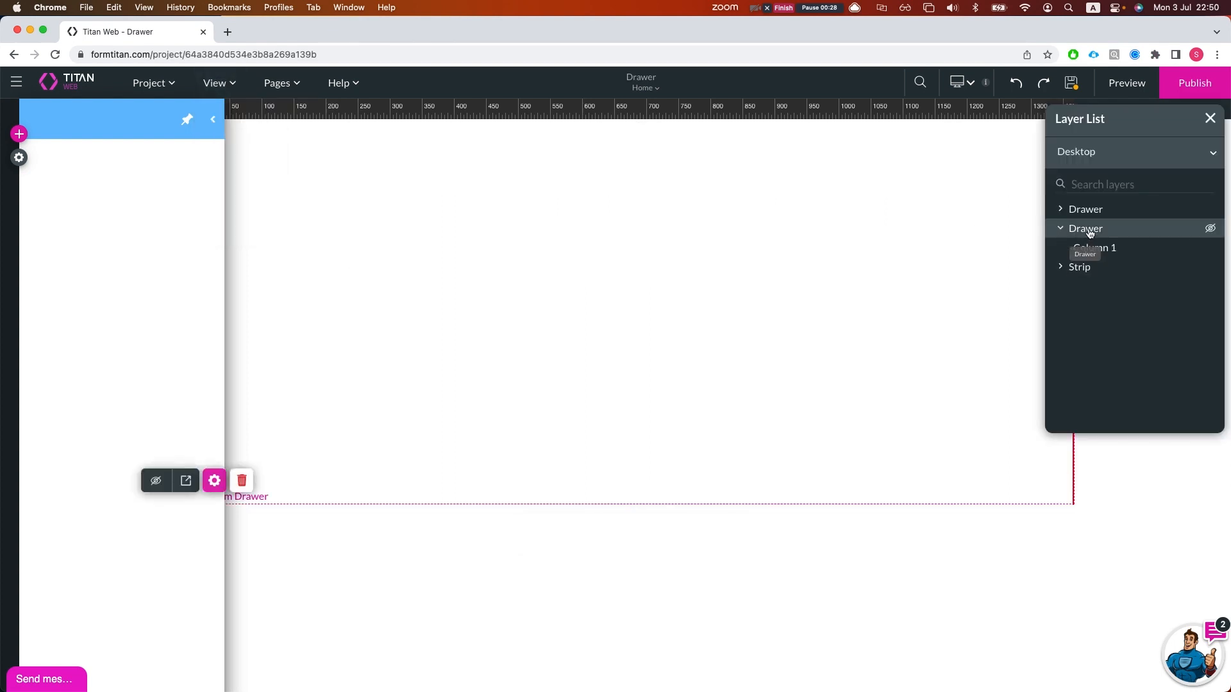
pyautogui.click(229, 485)
pyautogui.moveTo(1122, 337); pyautogui.dragTo(924, 311)
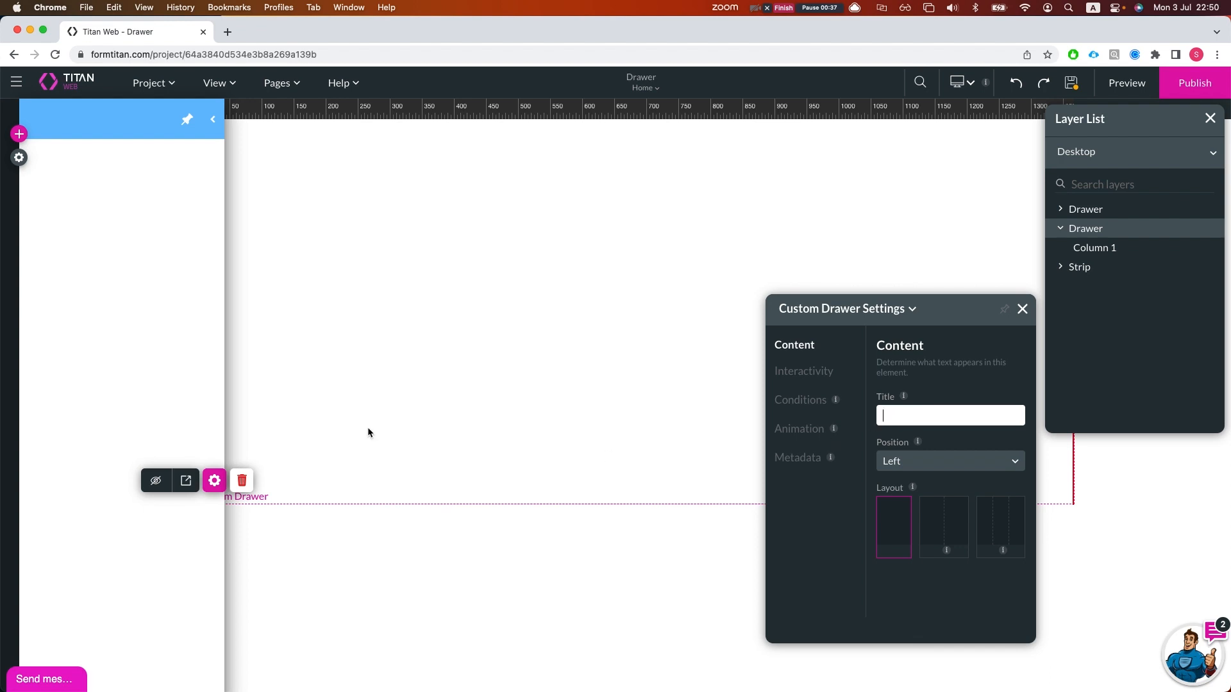
pyautogui.click(246, 480)
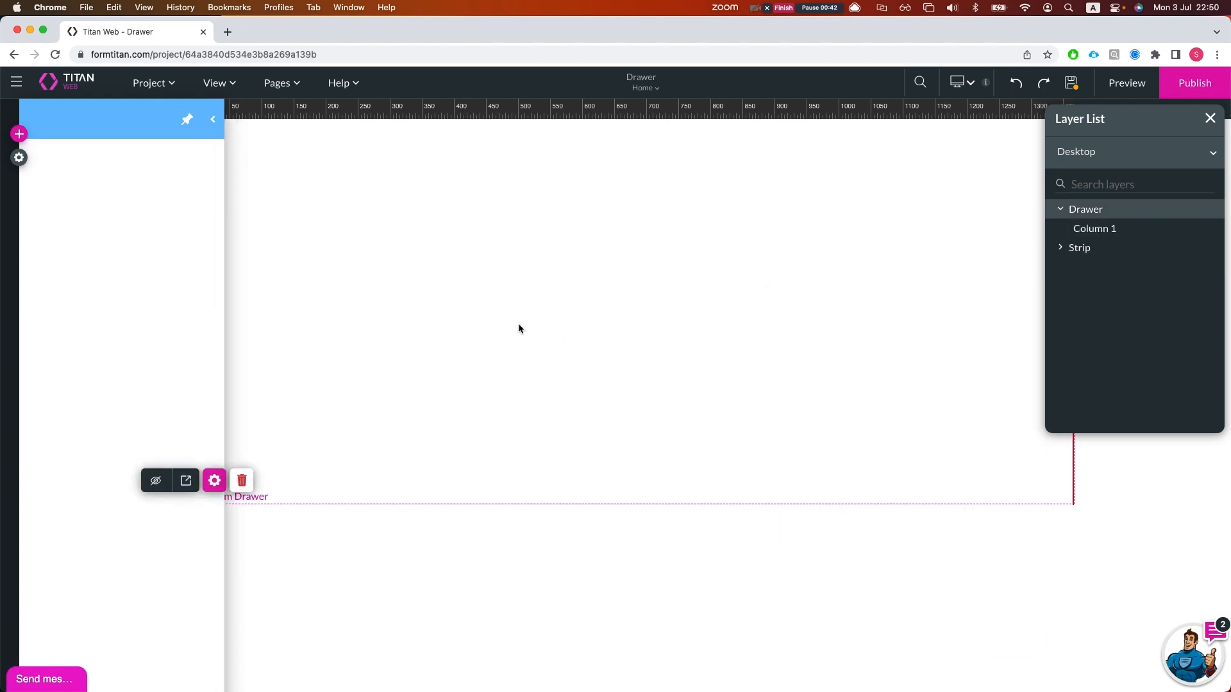
# Set the remaining drawer's title to "test dr" and keep its position at Left
pyautogui.click(216, 480)
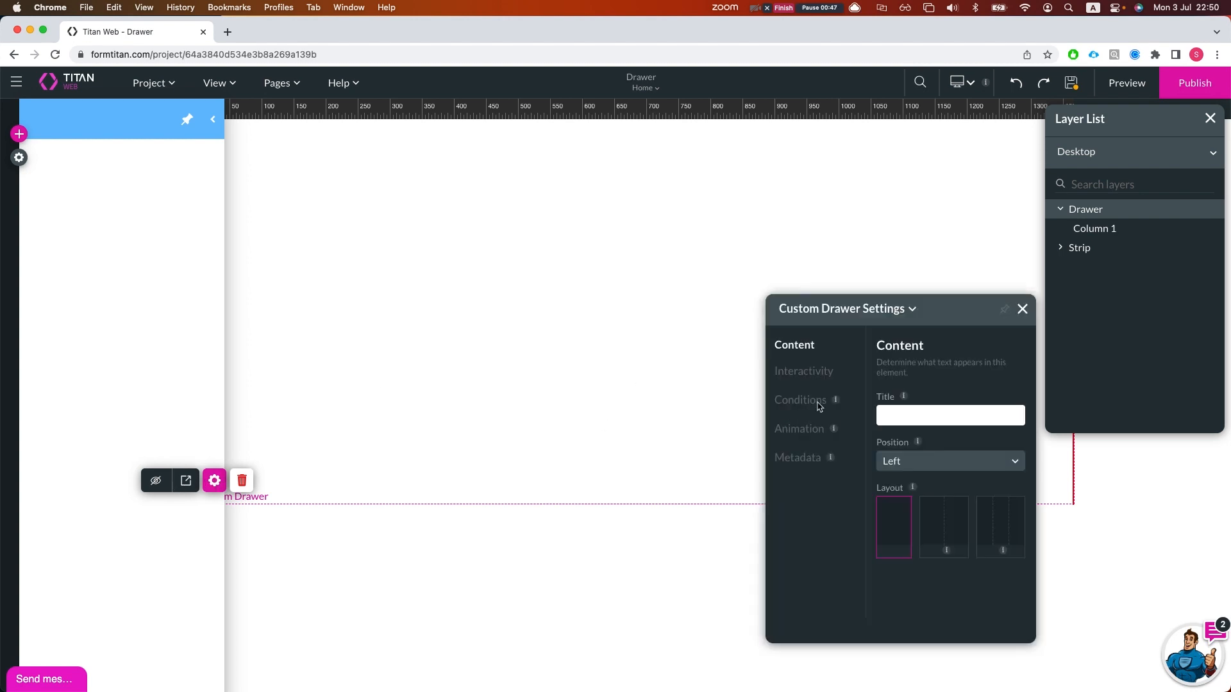
pyautogui.moveTo(950, 311); pyautogui.dragTo(883, 274)
pyautogui.click(852, 370)
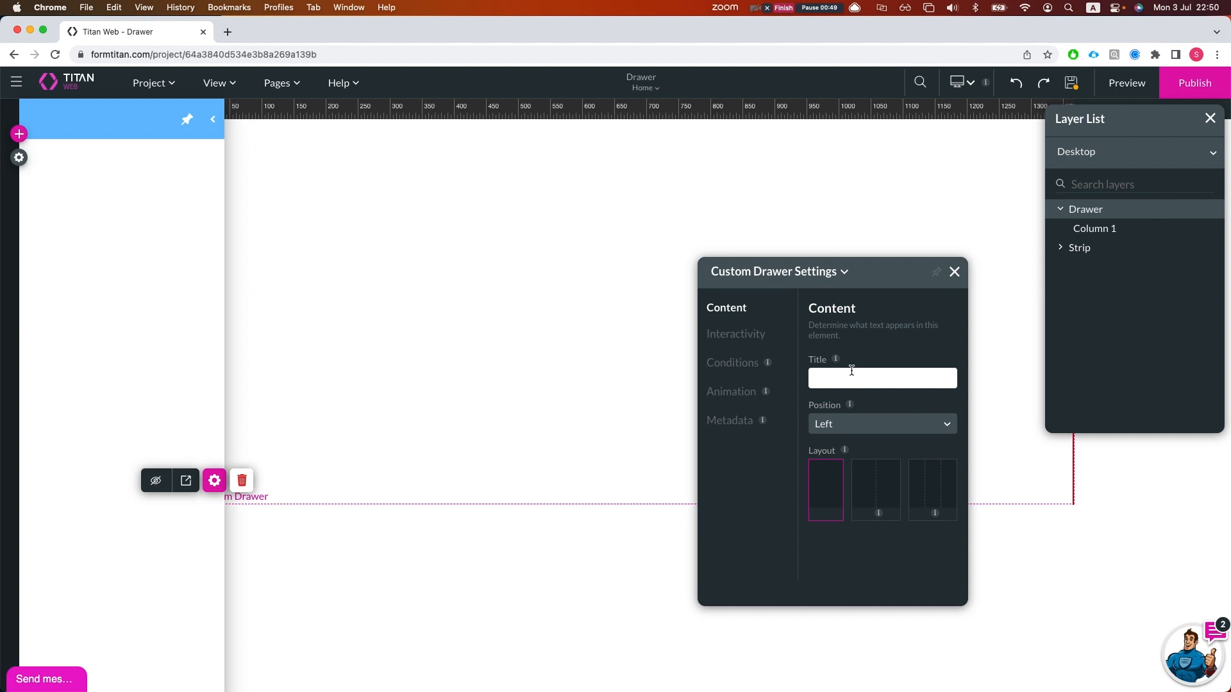
pyautogui.write('test de')
pyautogui.click(852, 429)
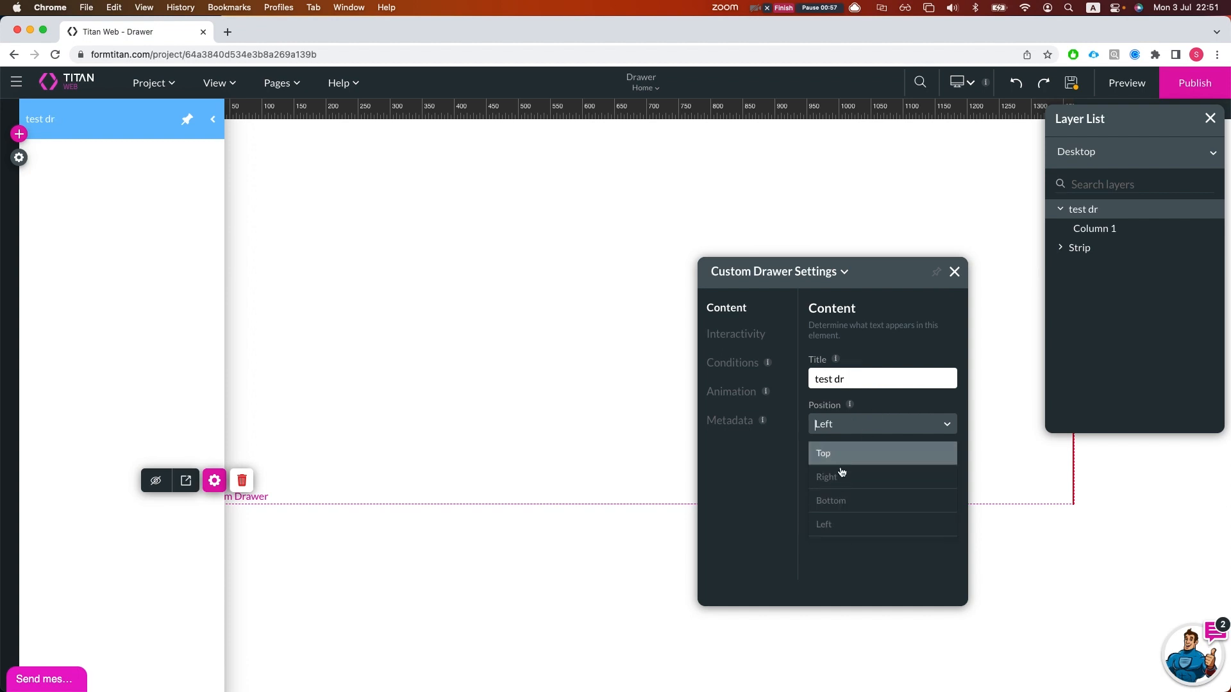
pyautogui.click(747, 521)
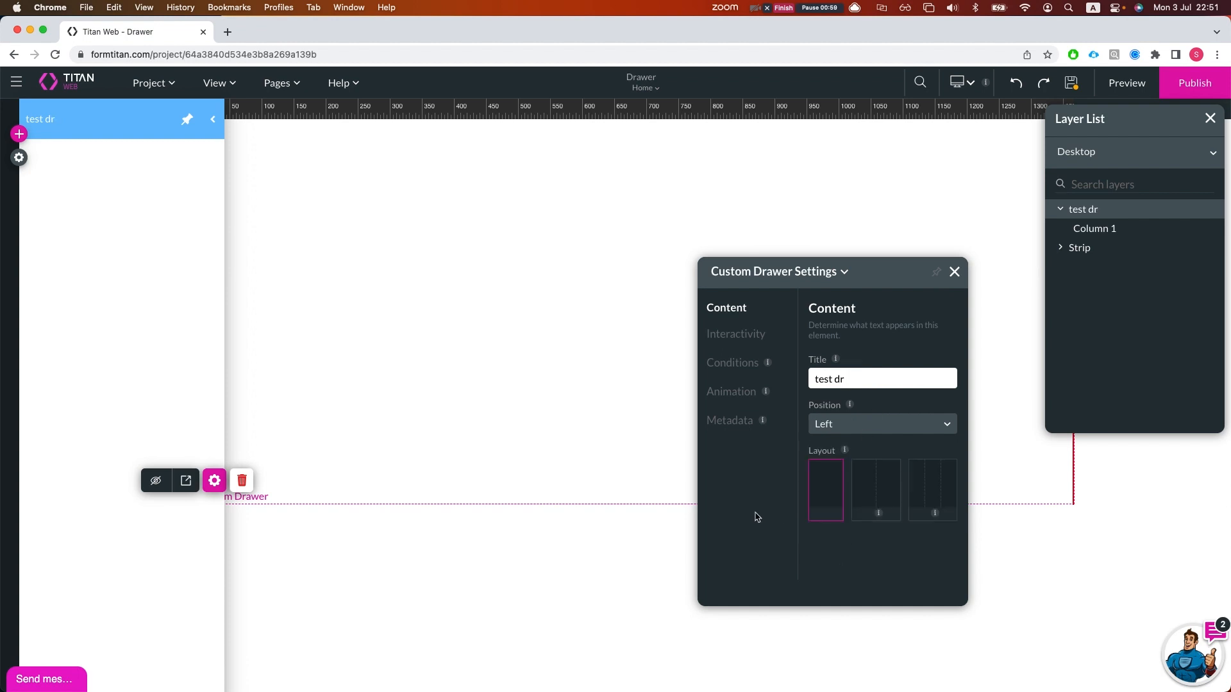
# Try the two- and three-column layouts with their column style options, and return the drawer to the single-column layout
pyautogui.click(870, 486)
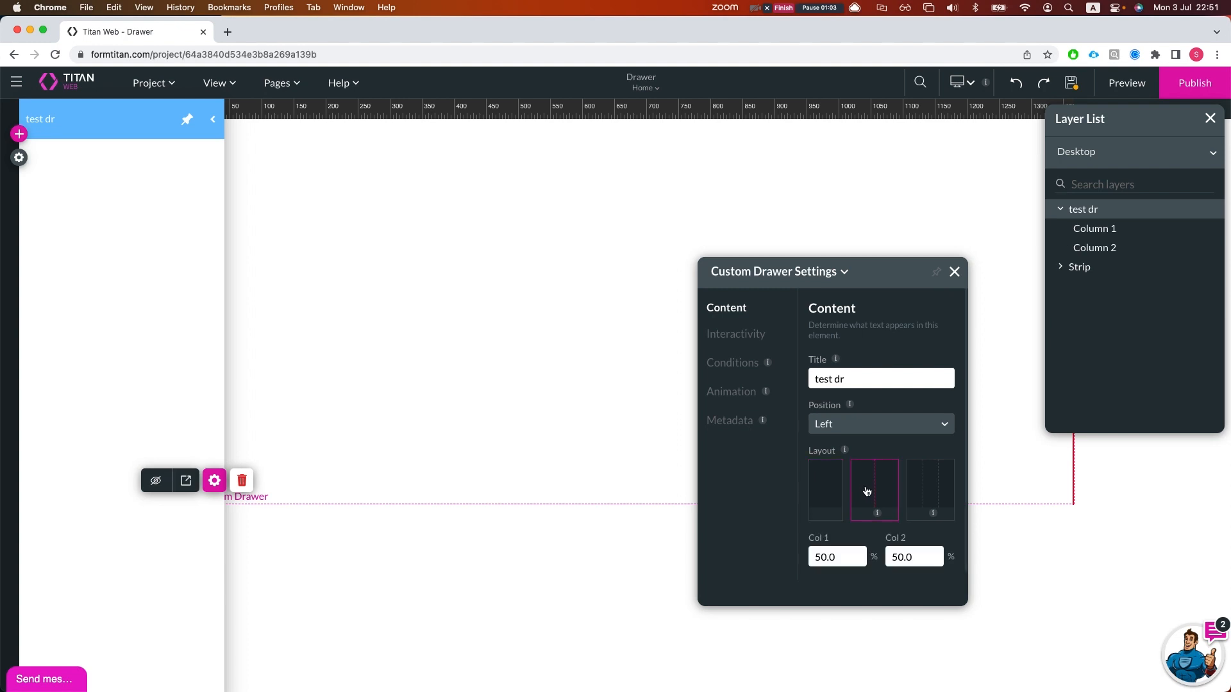
pyautogui.click(919, 482)
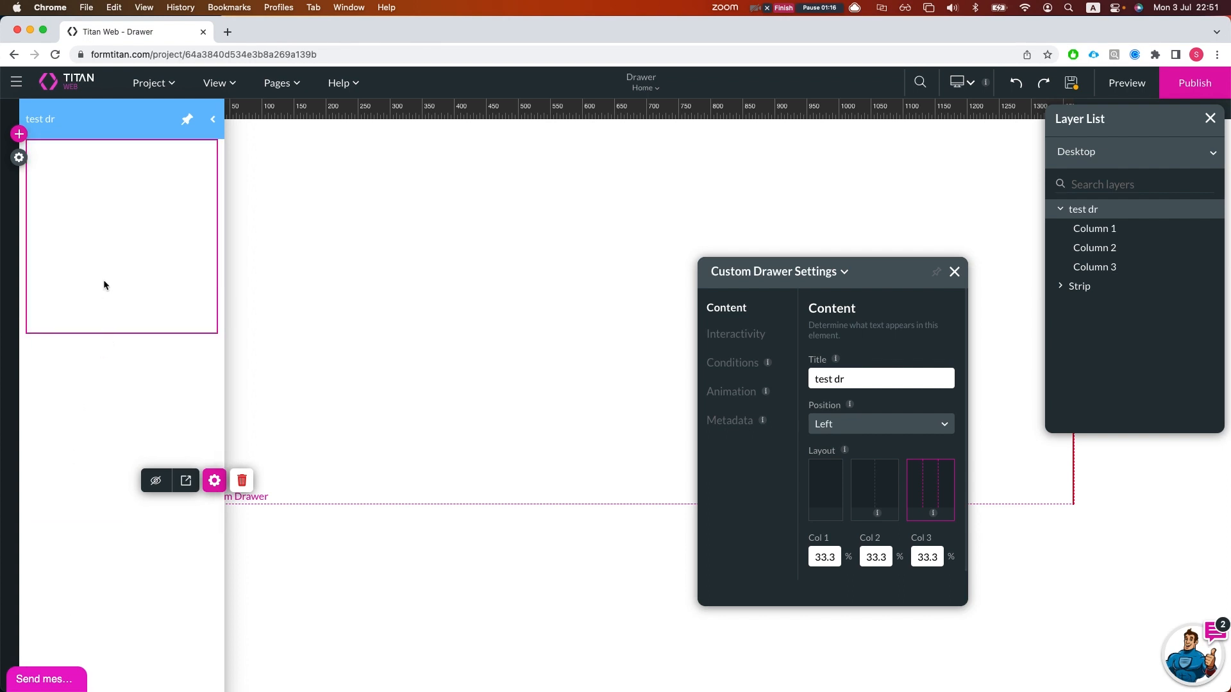
pyautogui.click(186, 480)
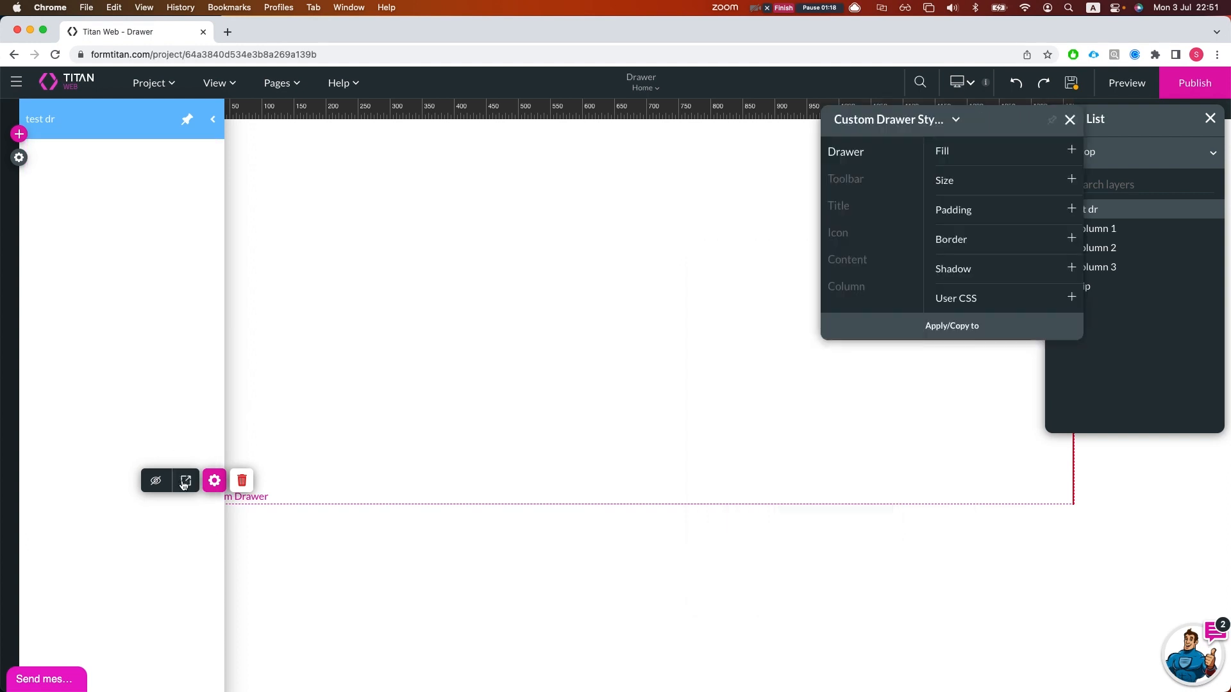
pyautogui.click(844, 287)
pyautogui.click(982, 152)
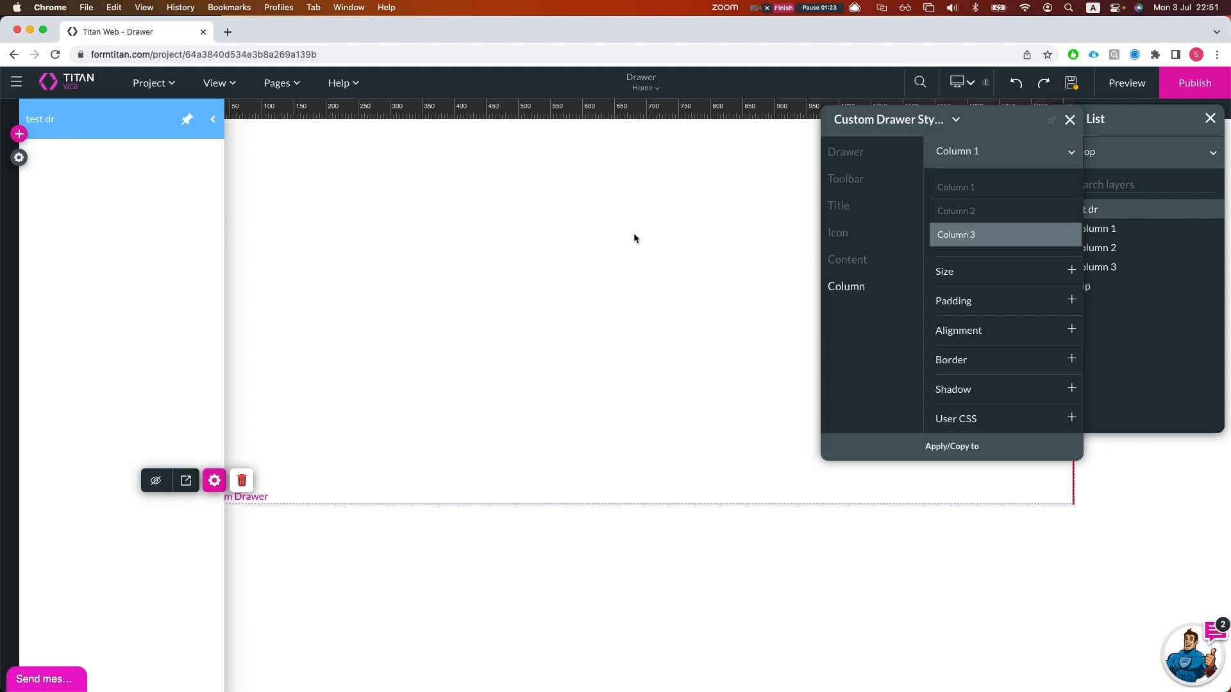
pyautogui.click(214, 480)
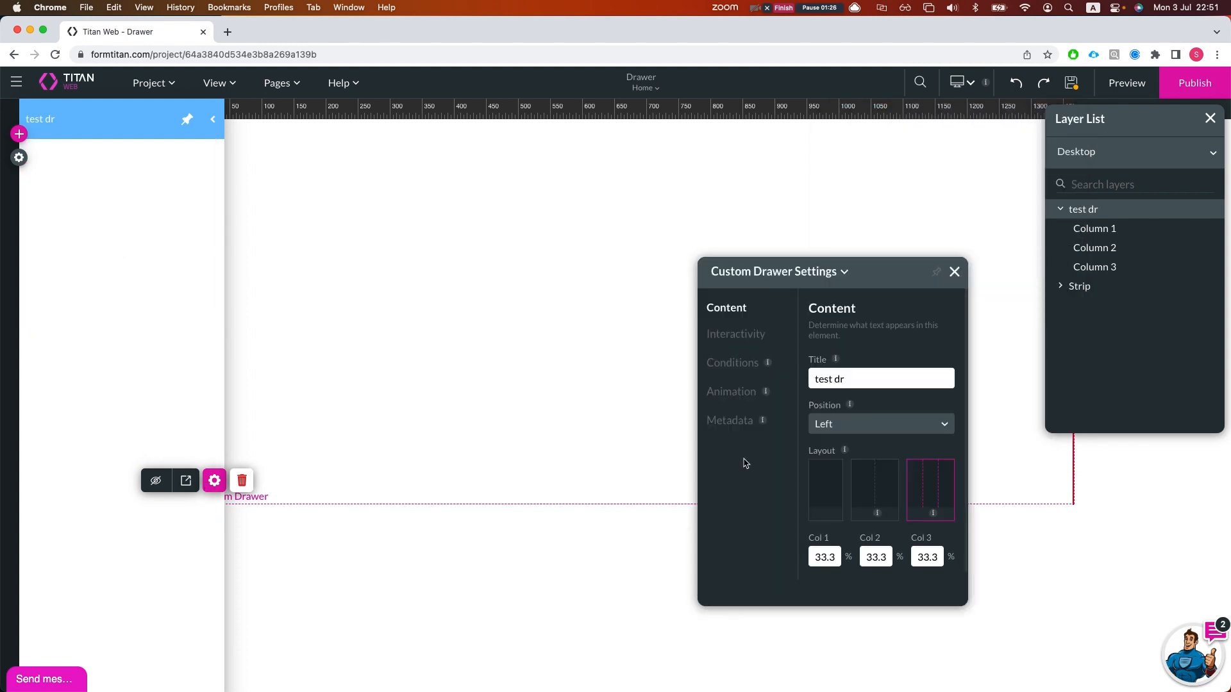
pyautogui.click(833, 510)
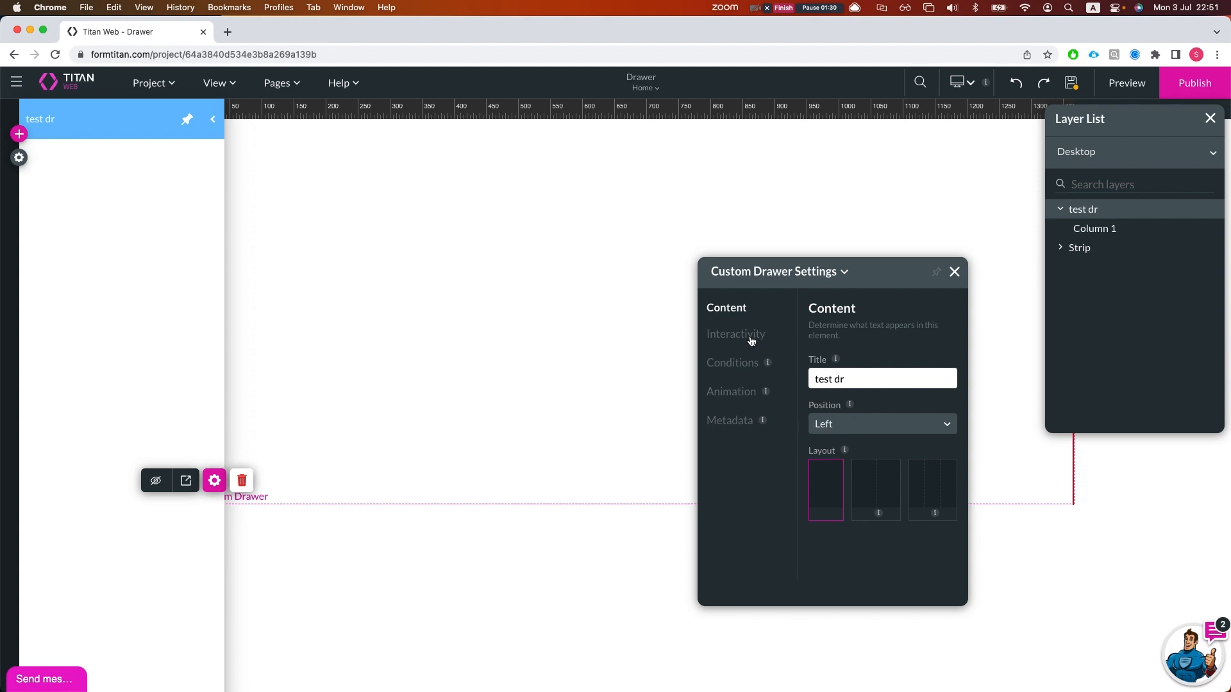
# Preview the page in the browser and return to the editor
pyautogui.click(1125, 83)
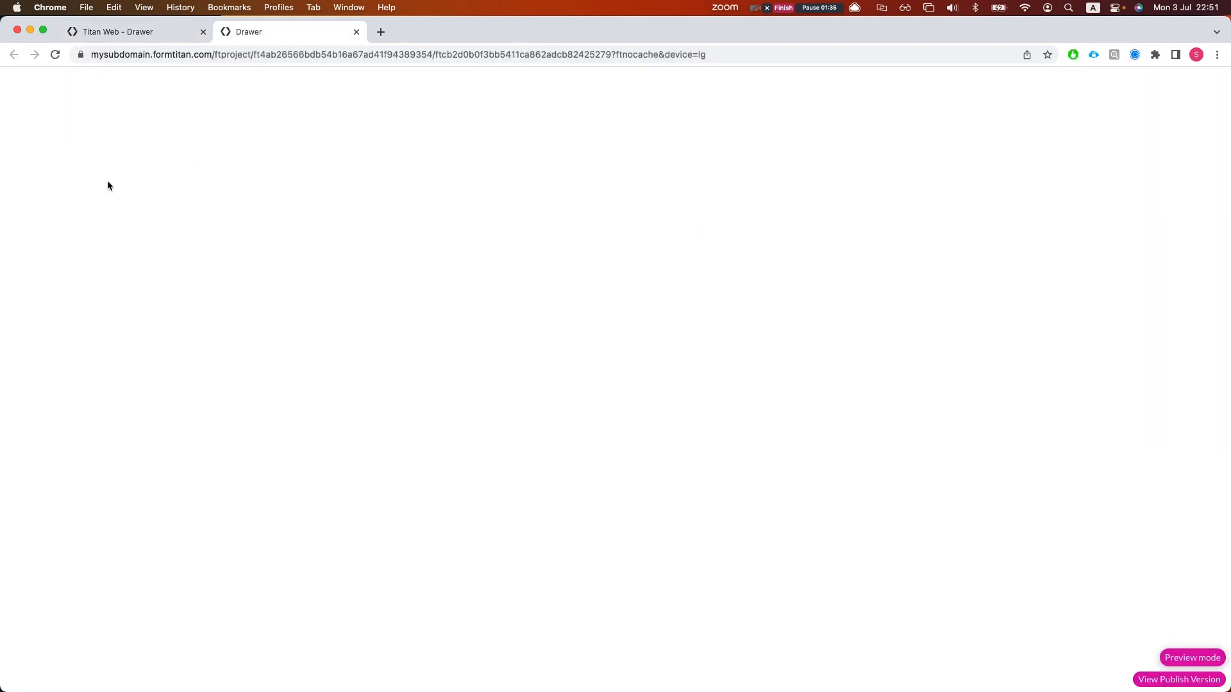
pyautogui.click(123, 30)
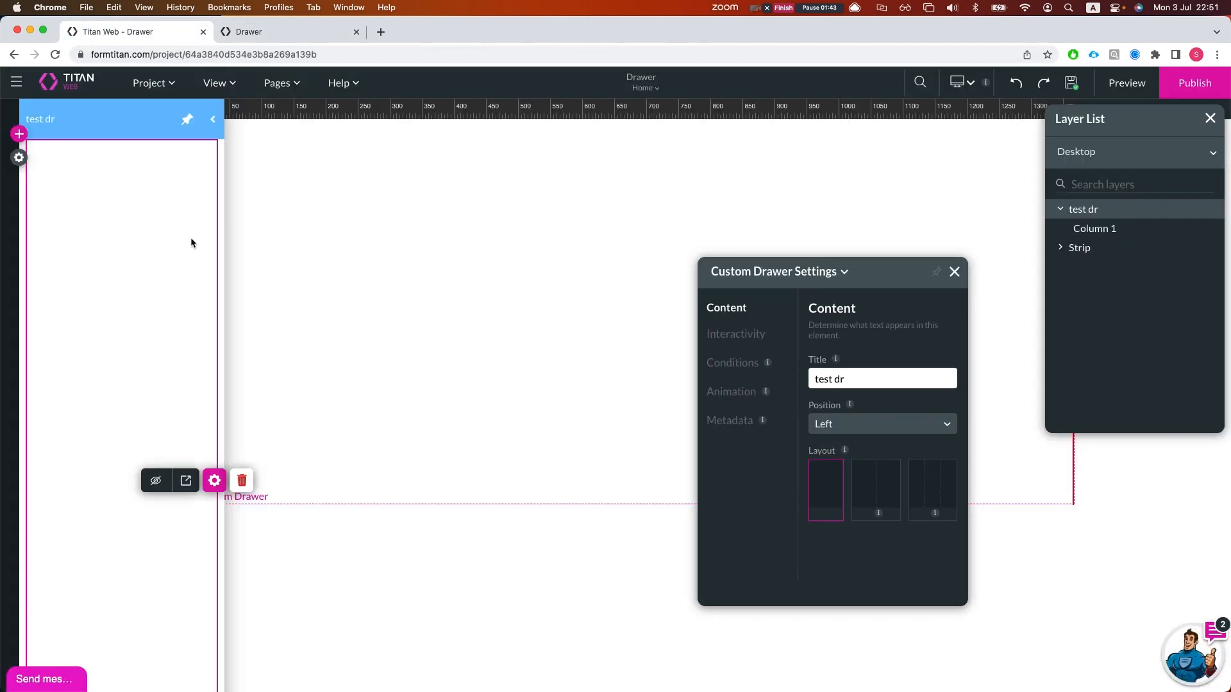
# Add a Primary button to the strip and place it in the middle of the page, beside the open drawer
pyautogui.click(19, 134)
pyautogui.click(154, 124)
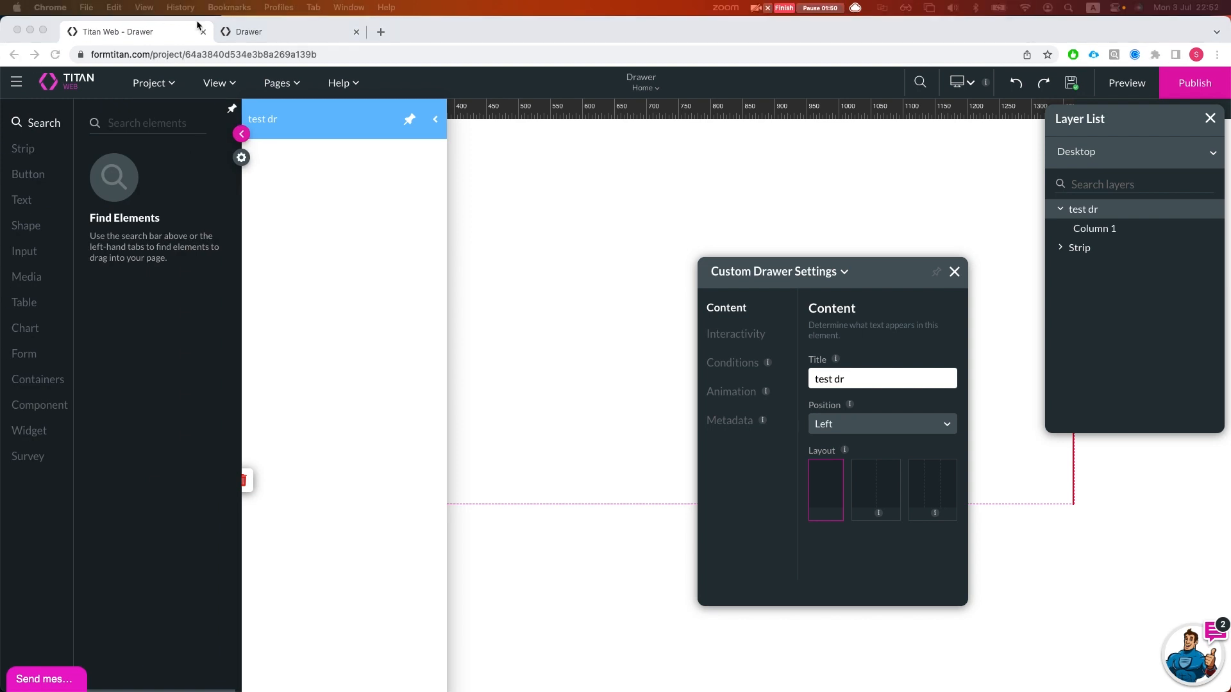
pyautogui.click(142, 124)
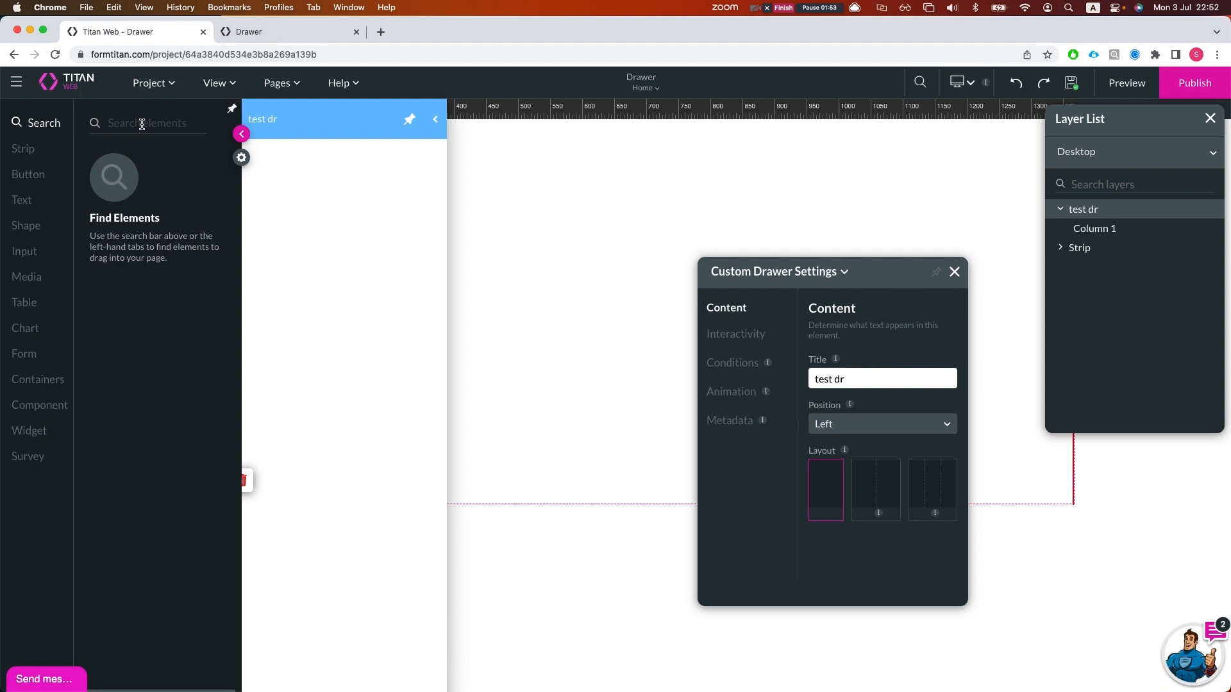
pyautogui.write('butt')
pyautogui.moveTo(133, 197); pyautogui.dragTo(615, 225)
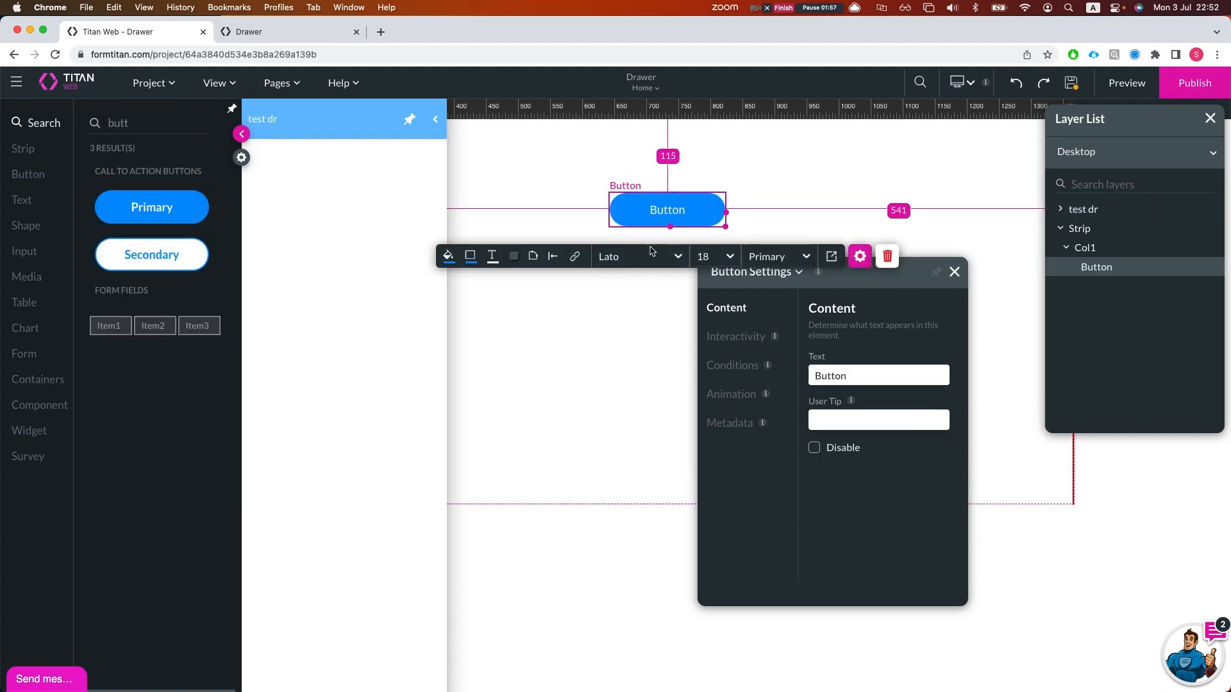
pyautogui.click(671, 185)
pyautogui.click(667, 207)
pyautogui.moveTo(651, 223); pyautogui.dragTo(620, 334)
# Open the button's On Click Action and begin a Drawer/Modal node after Start
pyautogui.click(544, 373)
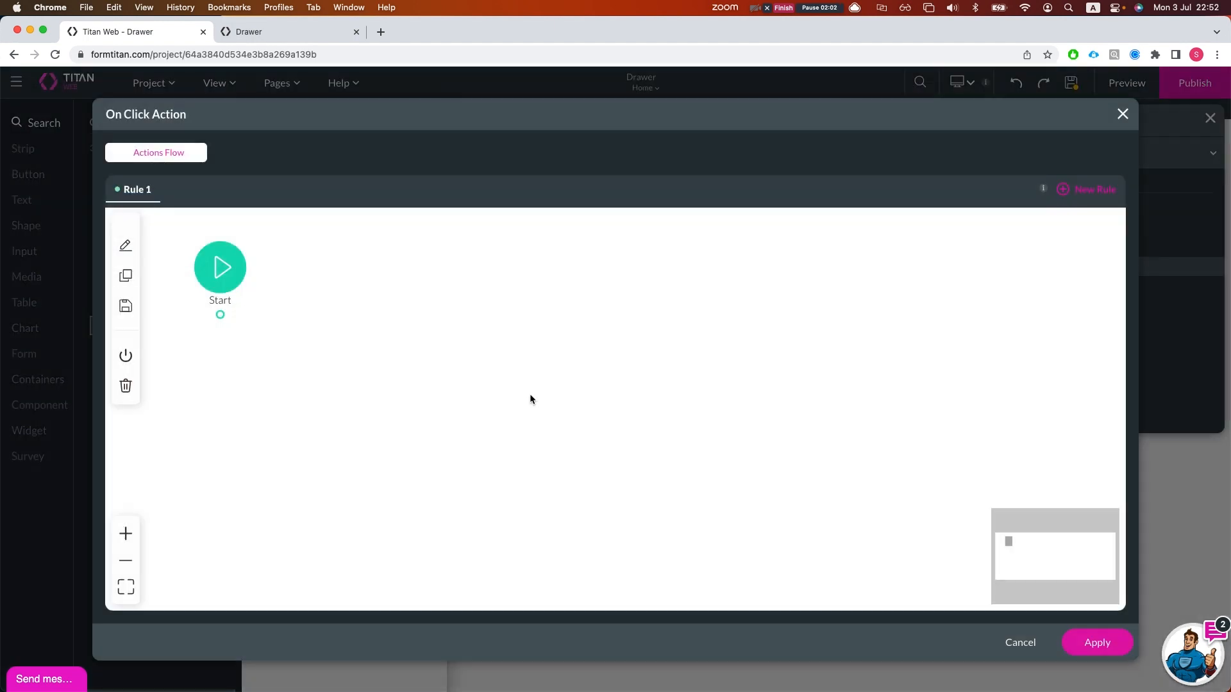
pyautogui.click(236, 316)
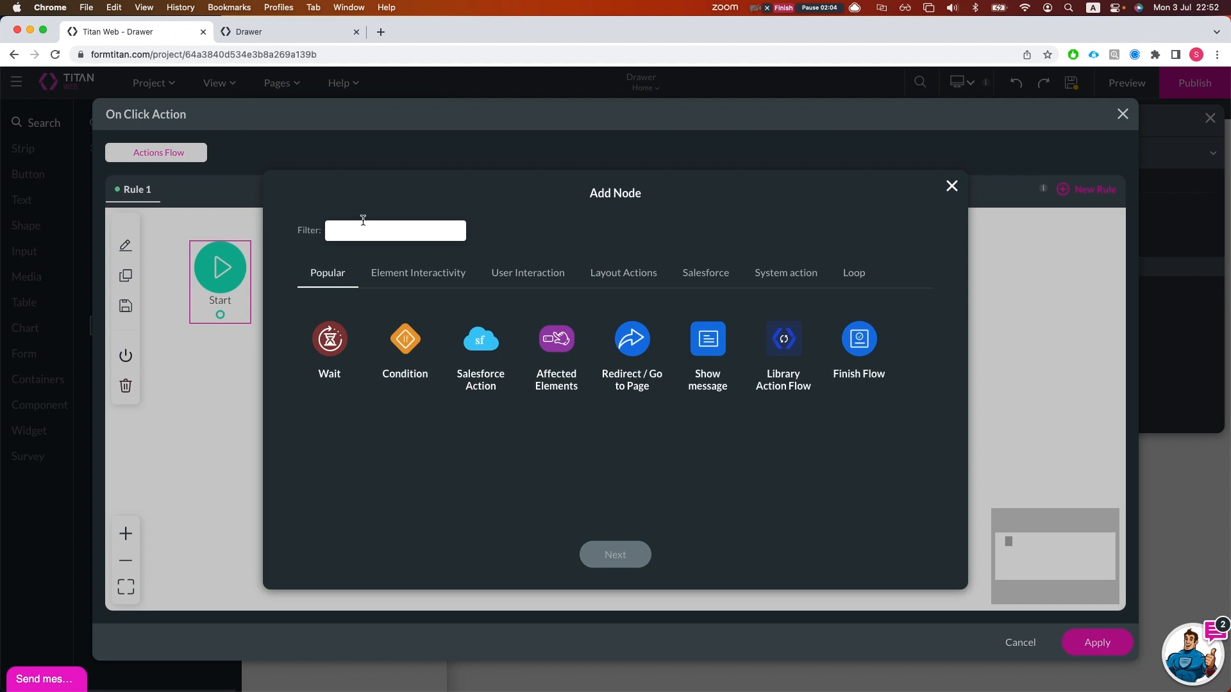
pyautogui.write('dr')
pyautogui.click(344, 353)
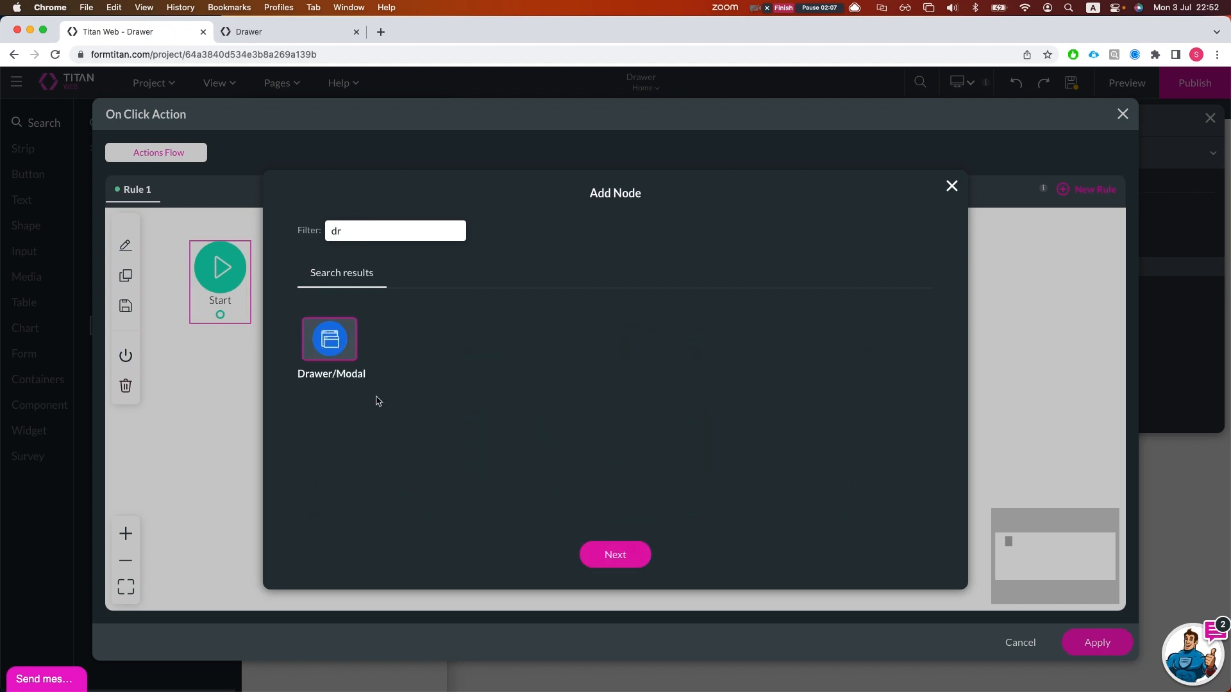
pyautogui.click(625, 555)
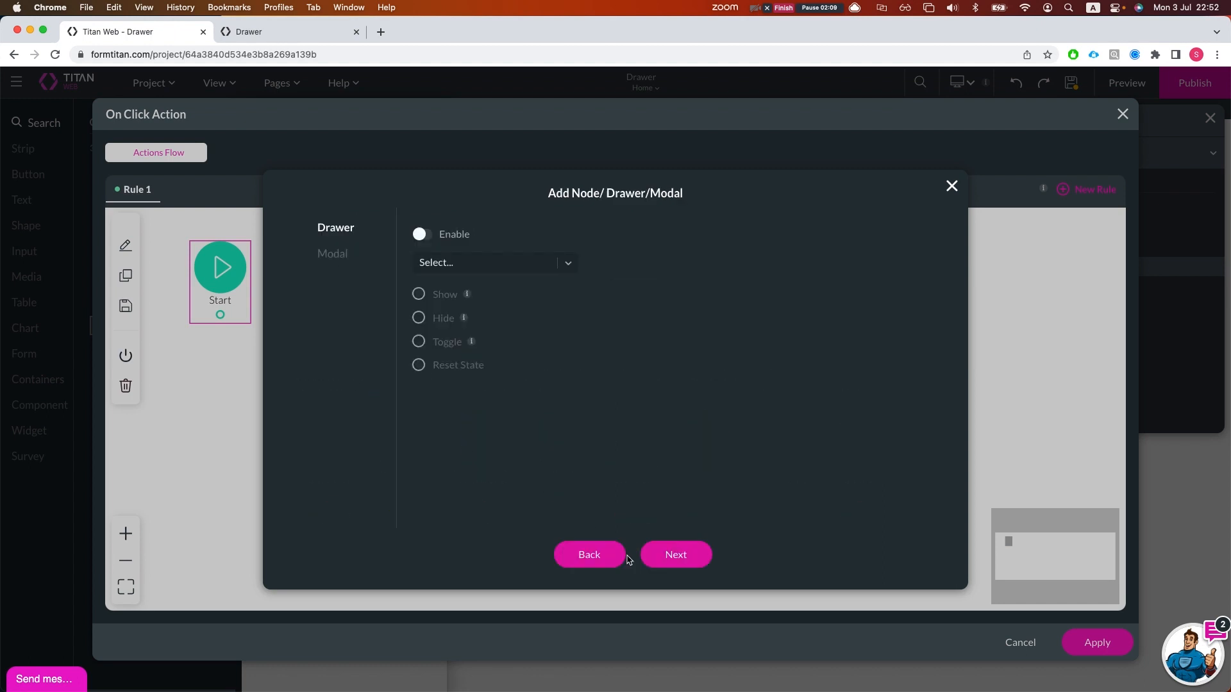
# Enable the node's drawer action with Toggle on "test dr", insert the node and apply the action flow
pyautogui.click(420, 235)
pyautogui.click(441, 264)
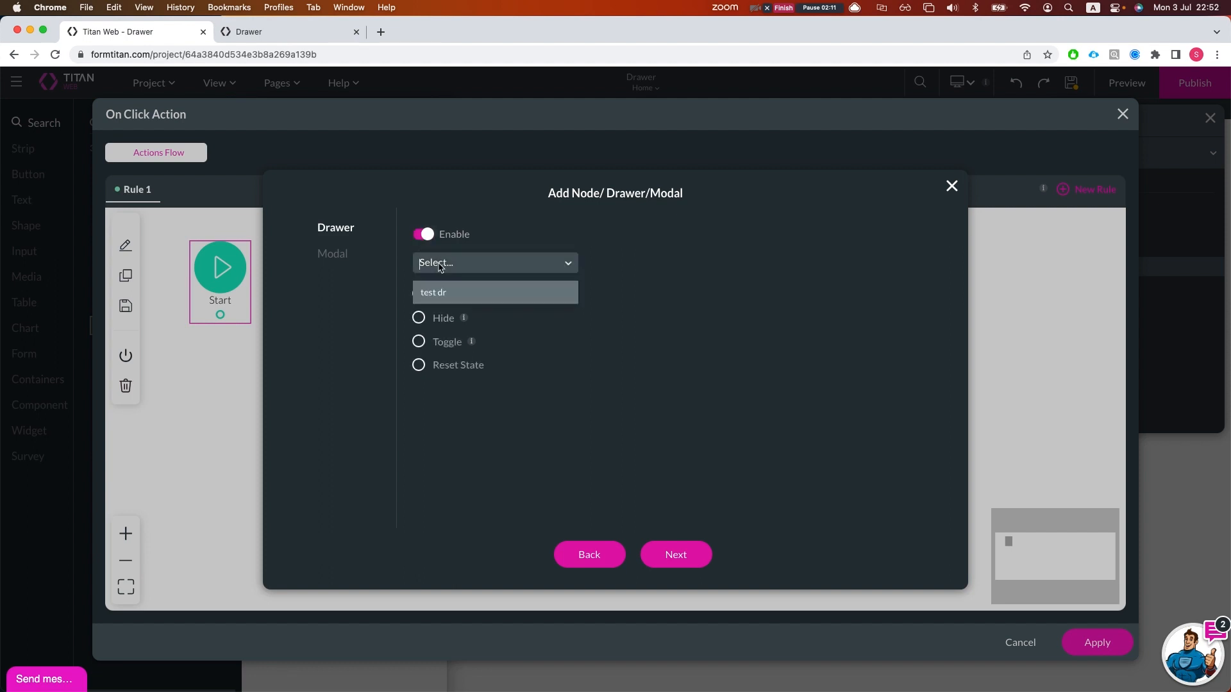
pyautogui.click(447, 295)
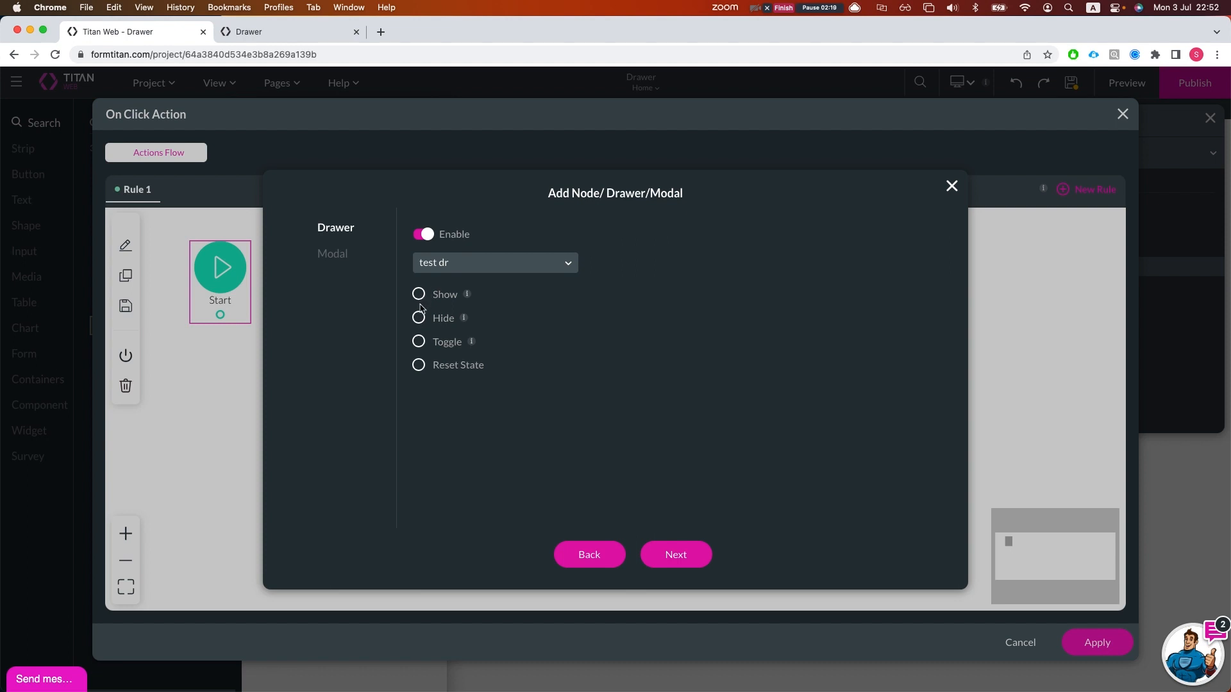
pyautogui.click(419, 343)
pyautogui.click(677, 555)
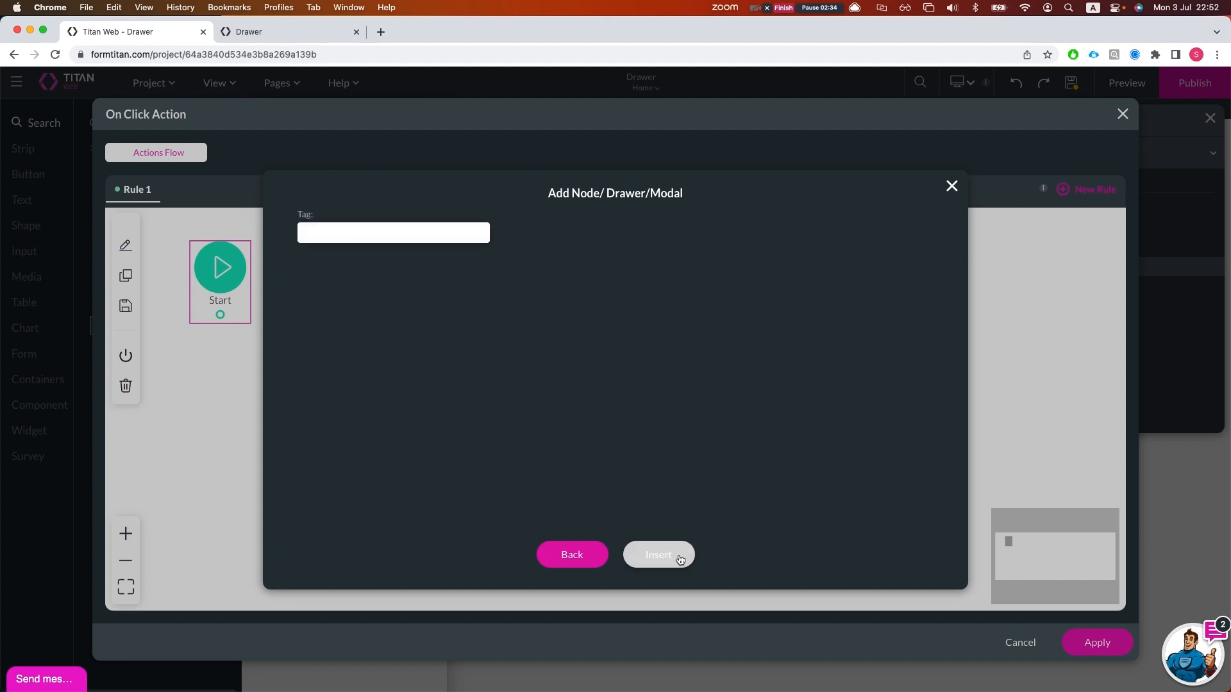
pyautogui.click(684, 555)
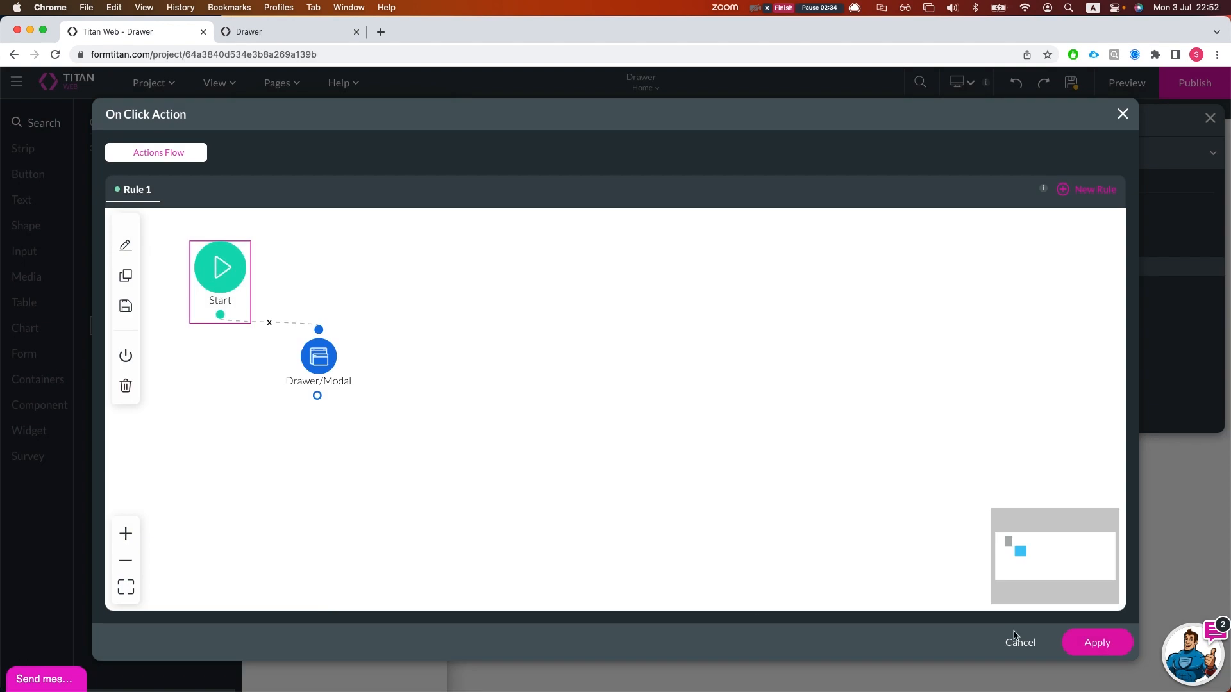
pyautogui.click(1098, 642)
# Test the page in the preview by closing the drawer and reopening it with the button
pyautogui.click(285, 32)
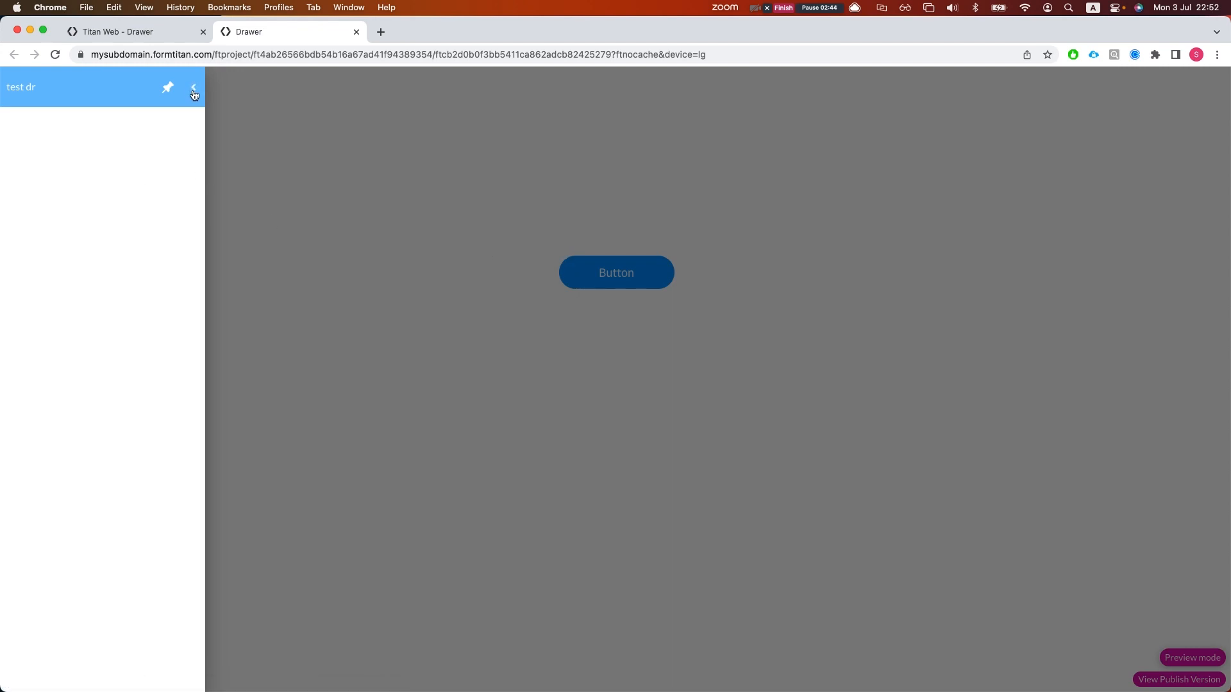
pyautogui.click(193, 92)
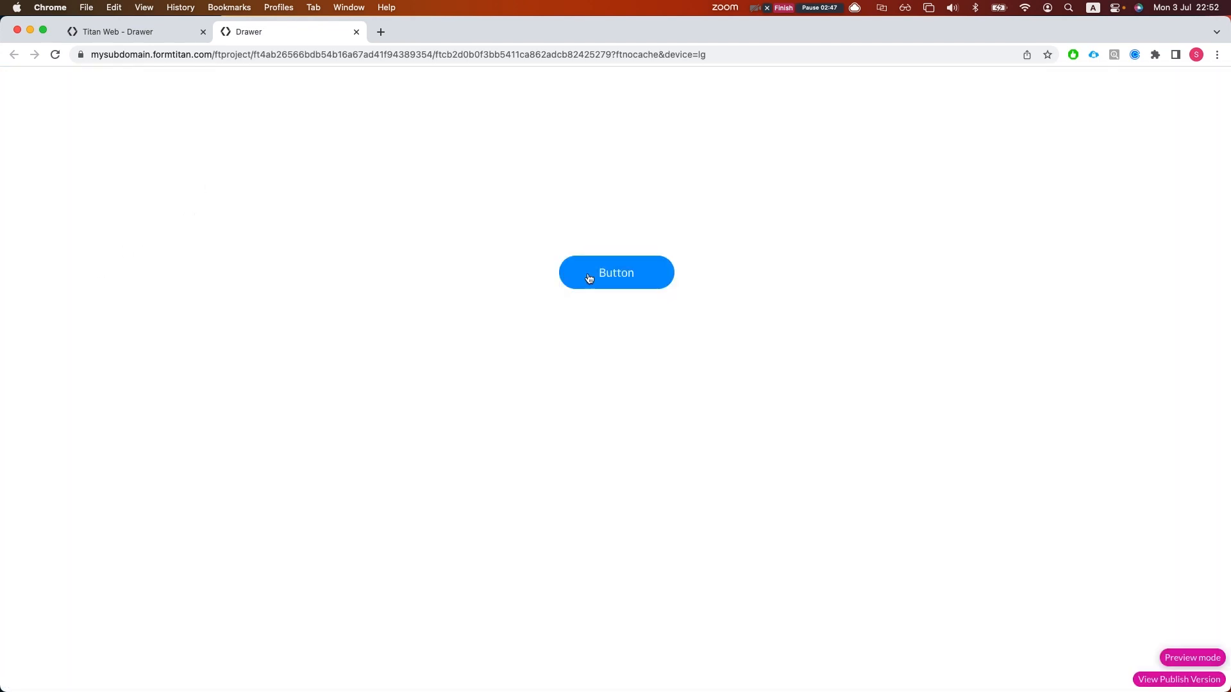
pyautogui.click(587, 274)
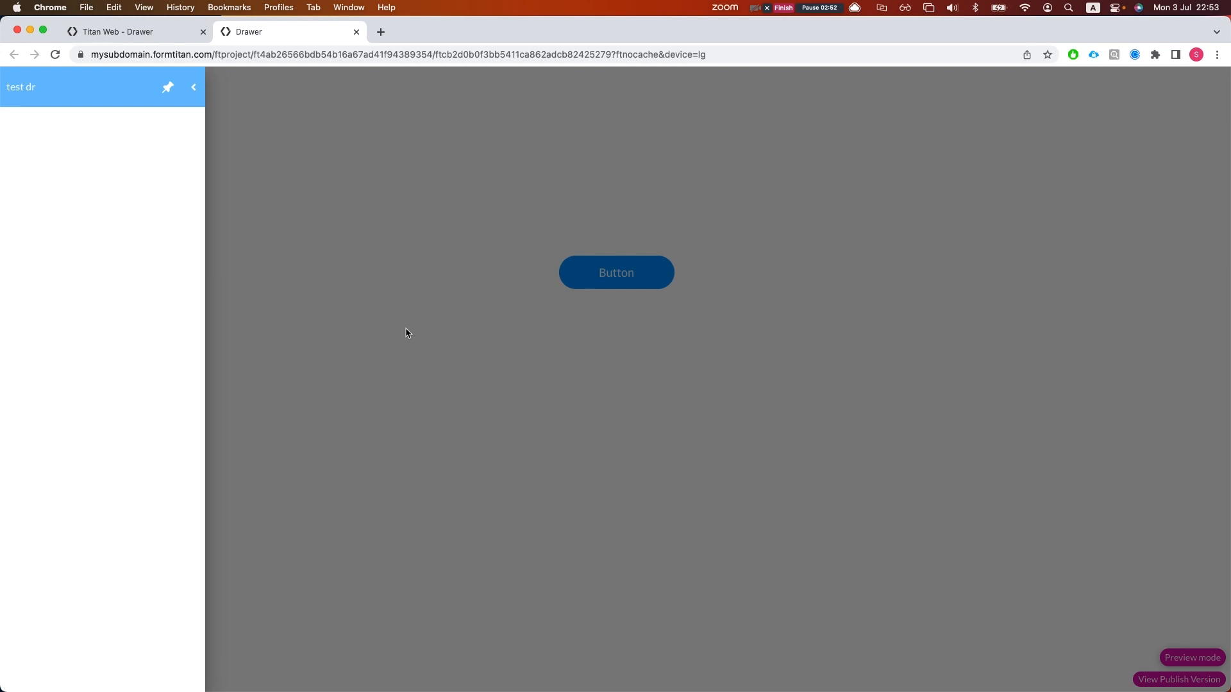
# Toggle the drawer's pin in the preview and close the drawer from the page area outside it
pyautogui.click(163, 92)
pyautogui.click(168, 87)
pyautogui.click(168, 88)
pyautogui.click(605, 398)
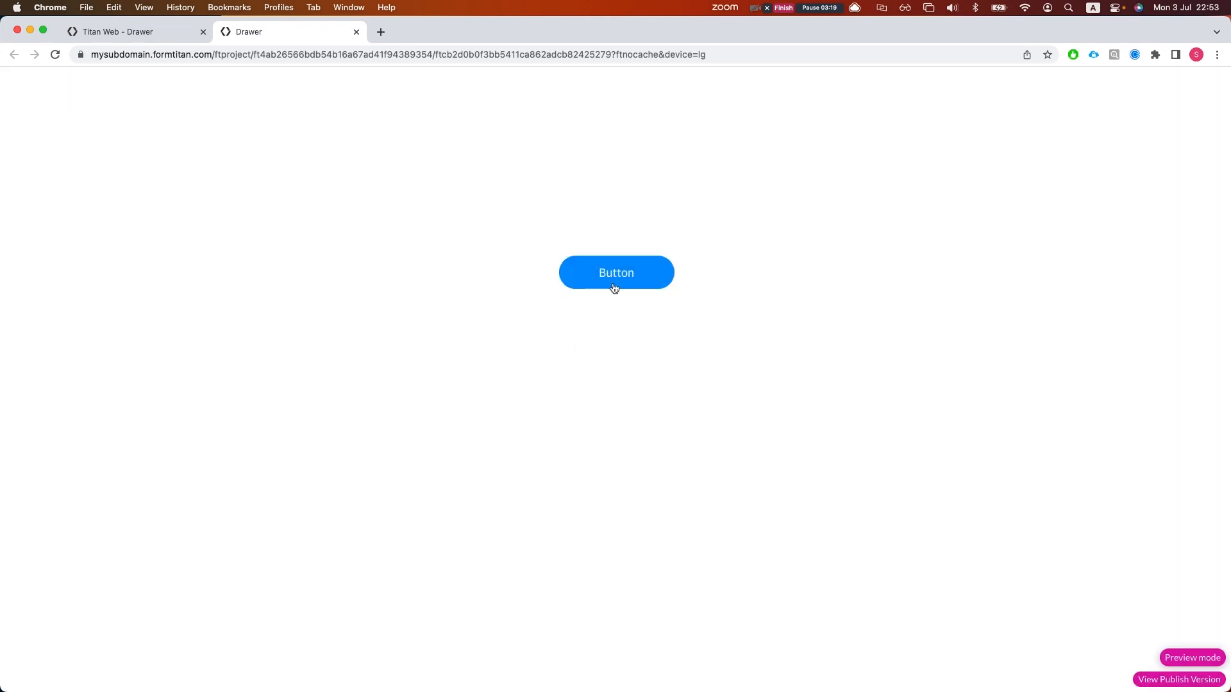
# Test repeatedly opening the drawer with the button and closing it from the dimmed area outside
pyautogui.click(593, 282)
pyautogui.click(489, 460)
pyautogui.click(615, 289)
pyautogui.click(758, 449)
pyautogui.click(599, 273)
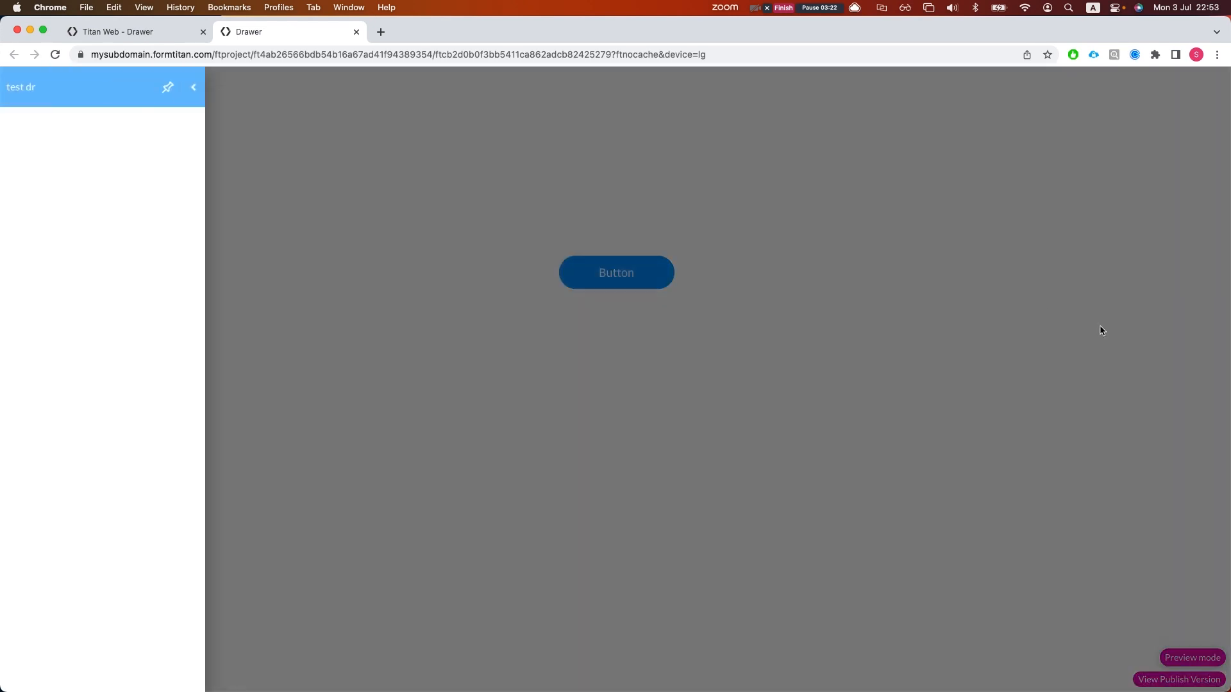
pyautogui.click(1096, 456)
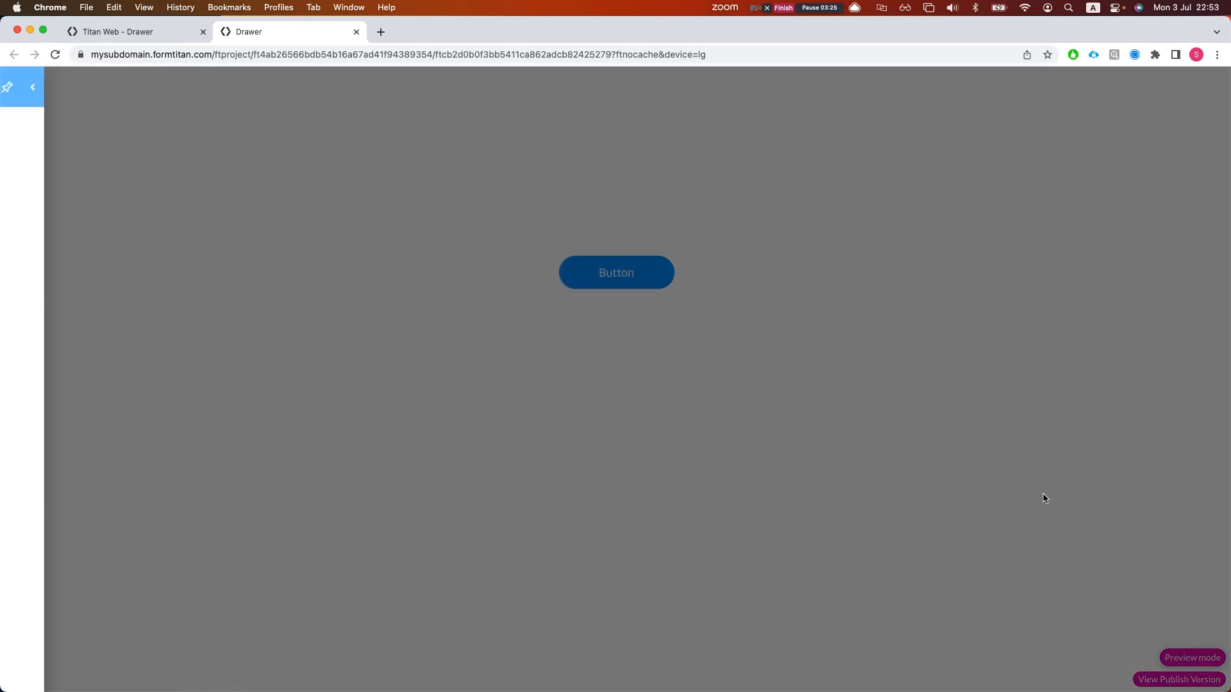
# Turn off the Lightbox option in the "test dr" drawer's interactivity settings and save the project
pyautogui.click(149, 35)
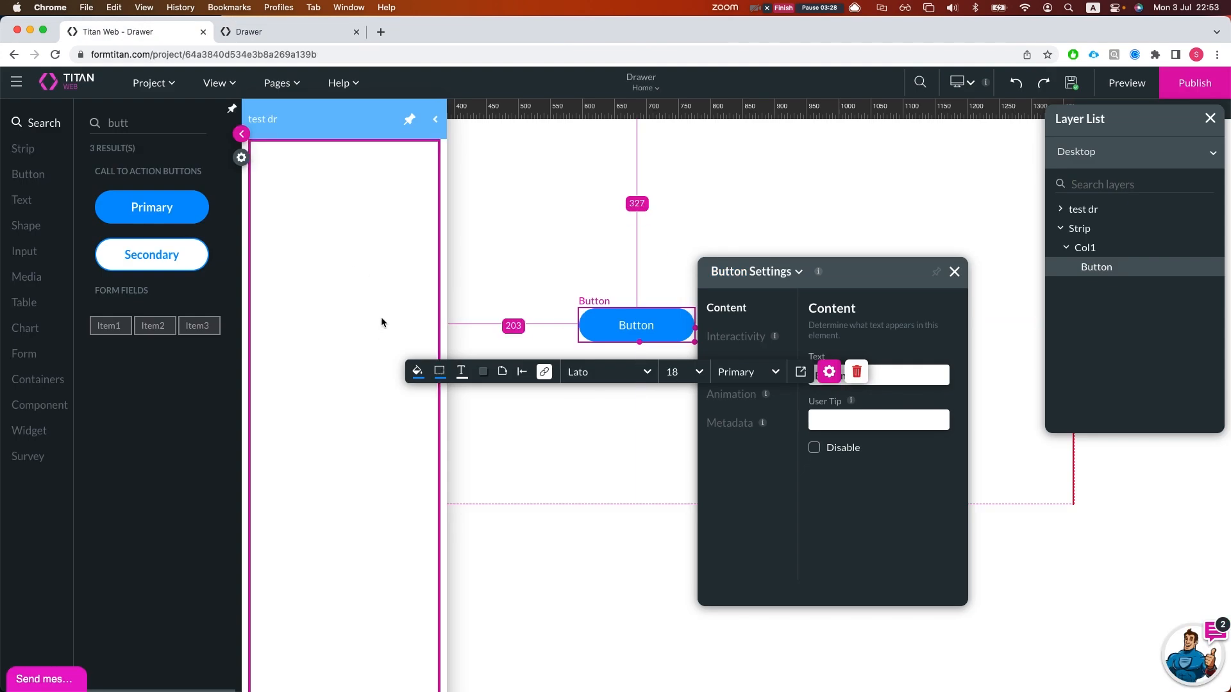
pyautogui.click(363, 431)
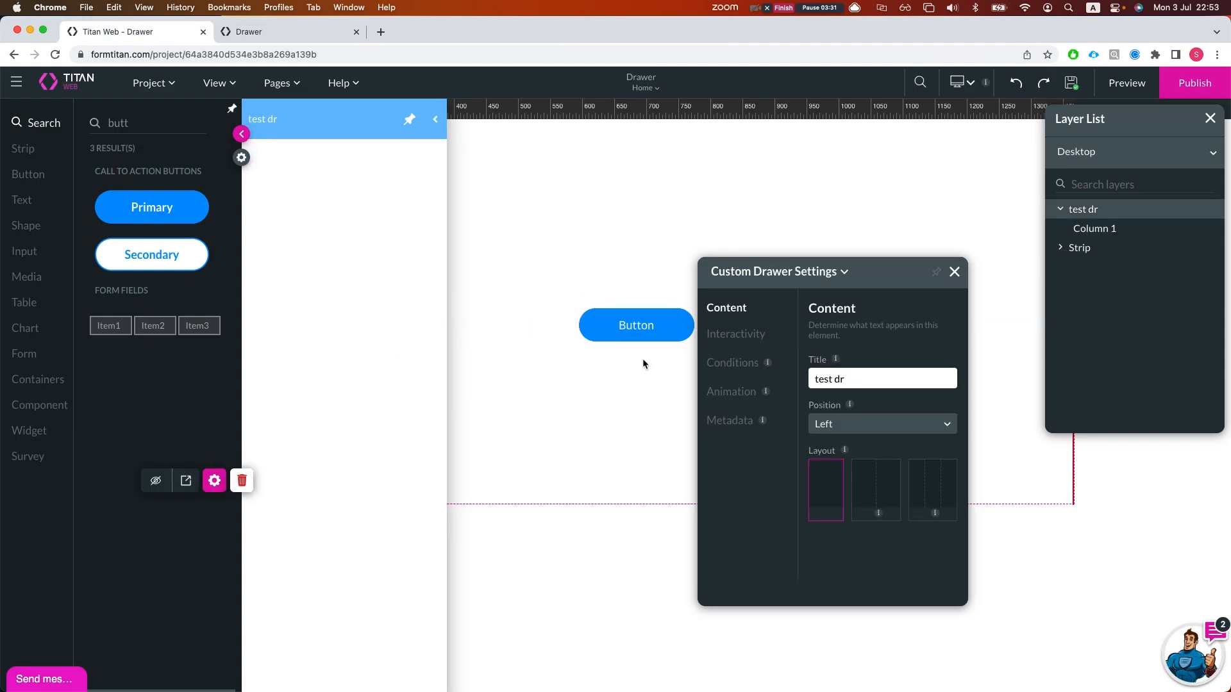
pyautogui.click(724, 339)
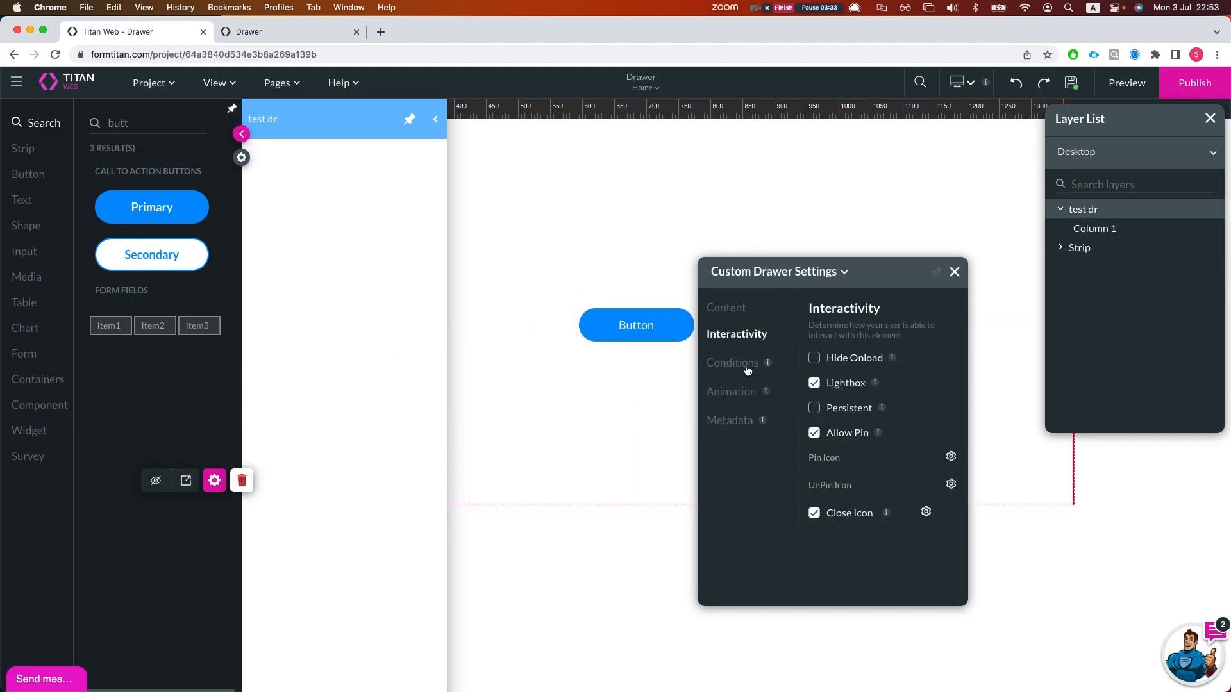
pyautogui.click(954, 271)
pyautogui.click(1071, 82)
# Test closing and reopening the drawer with the button in the refreshed preview
pyautogui.click(295, 29)
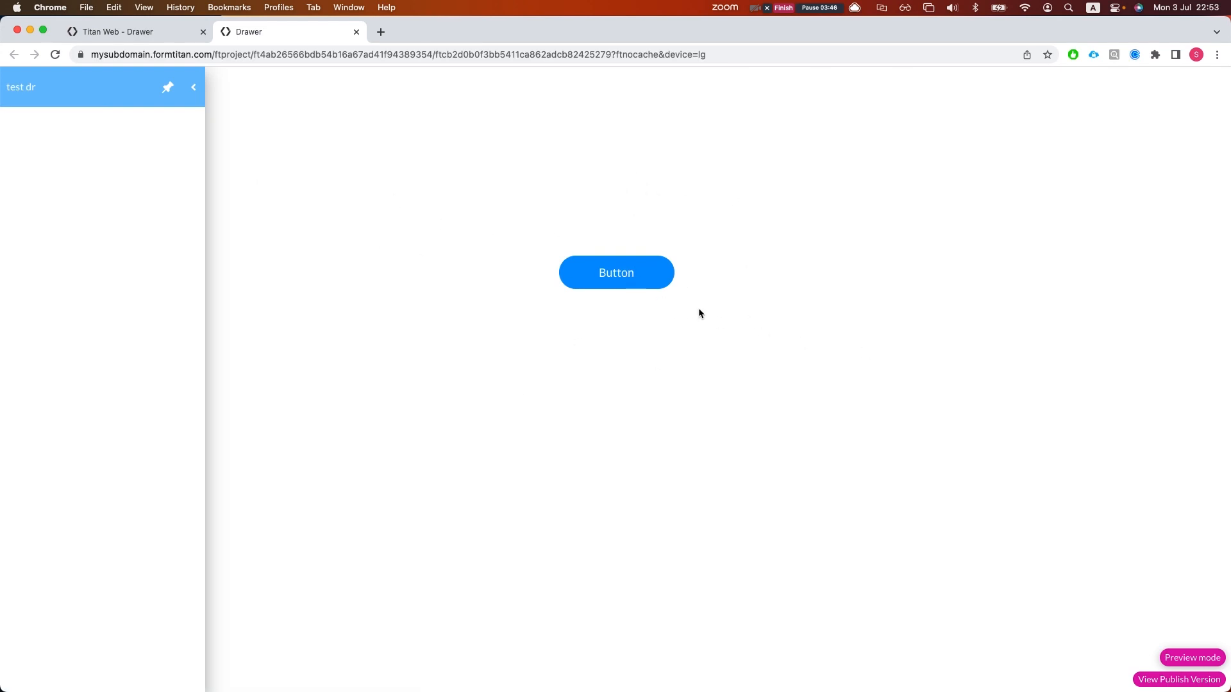
pyautogui.click(657, 287)
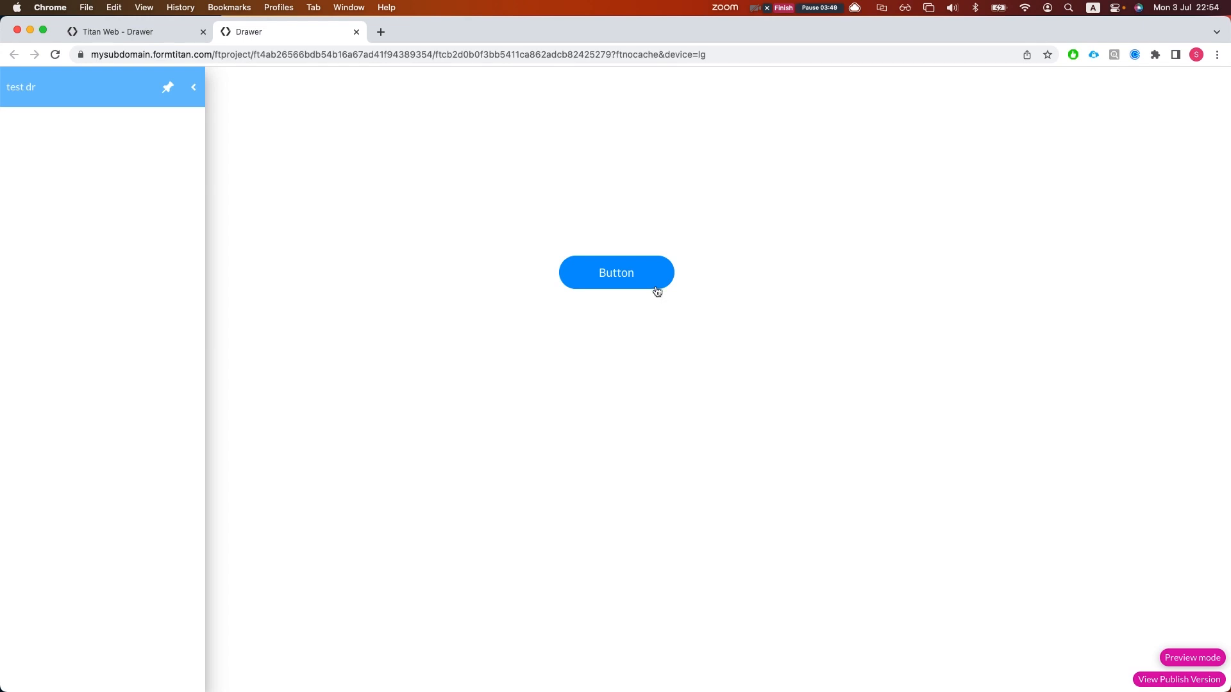
pyautogui.click(610, 284)
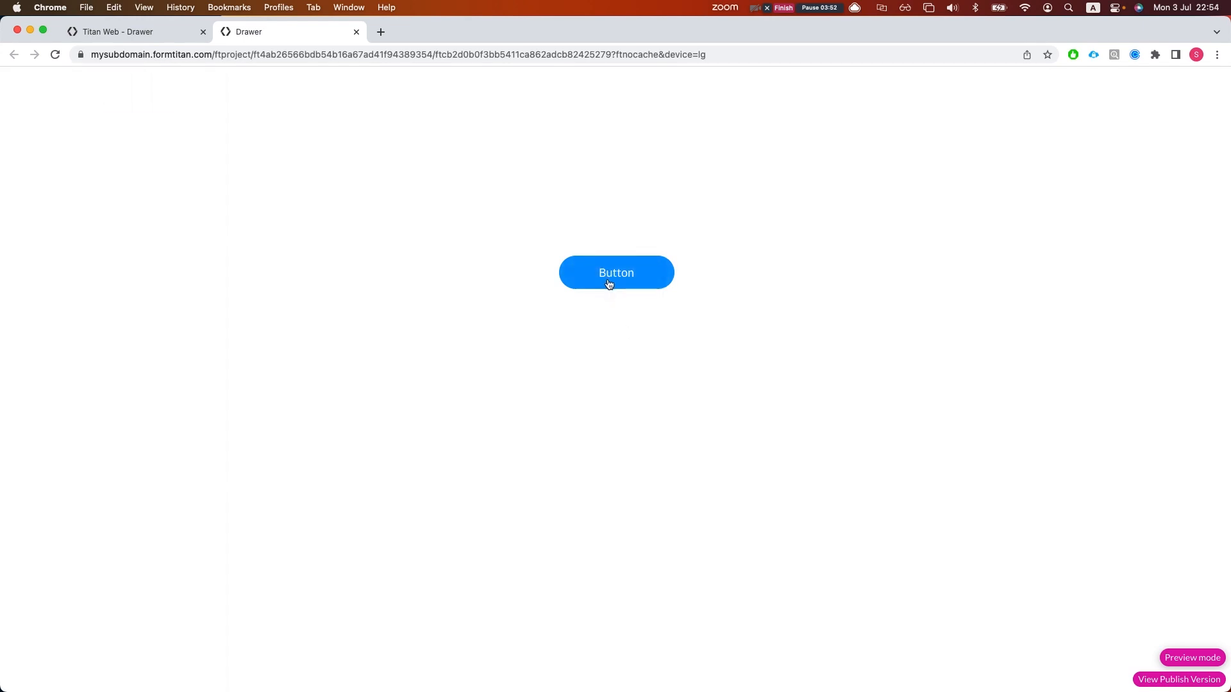
pyautogui.click(609, 284)
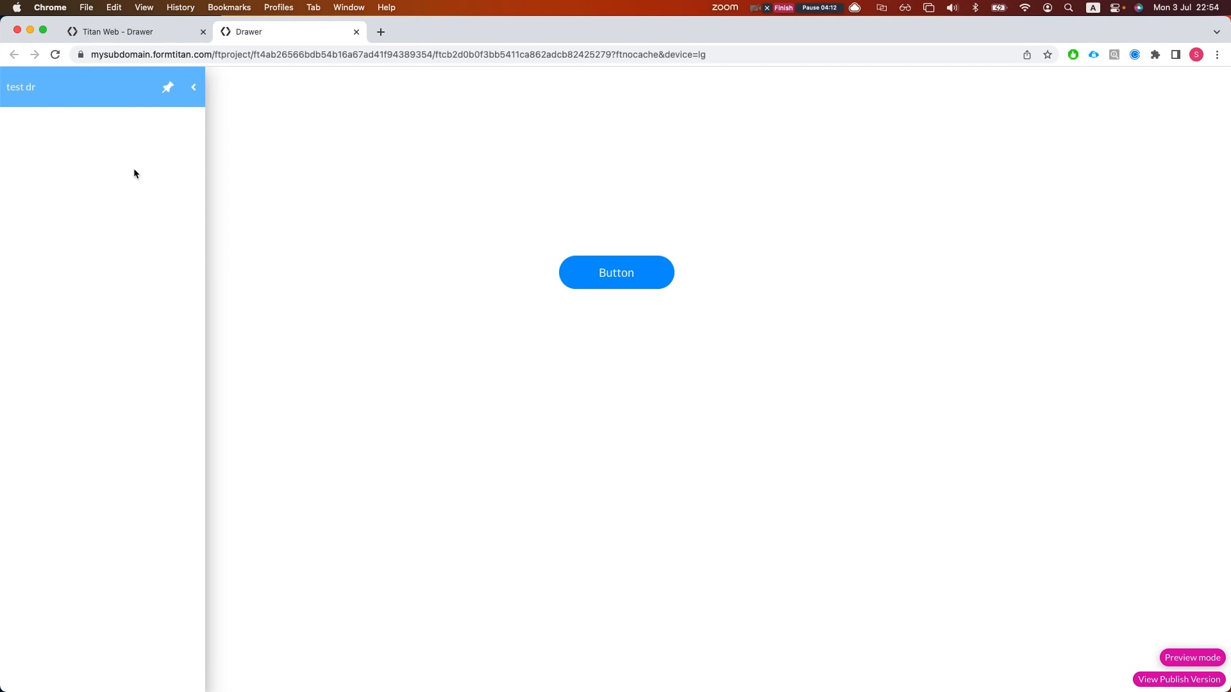
# Try Hide Onload on and off for the "test dr" drawer and enable its Persistent option
pyautogui.click(143, 37)
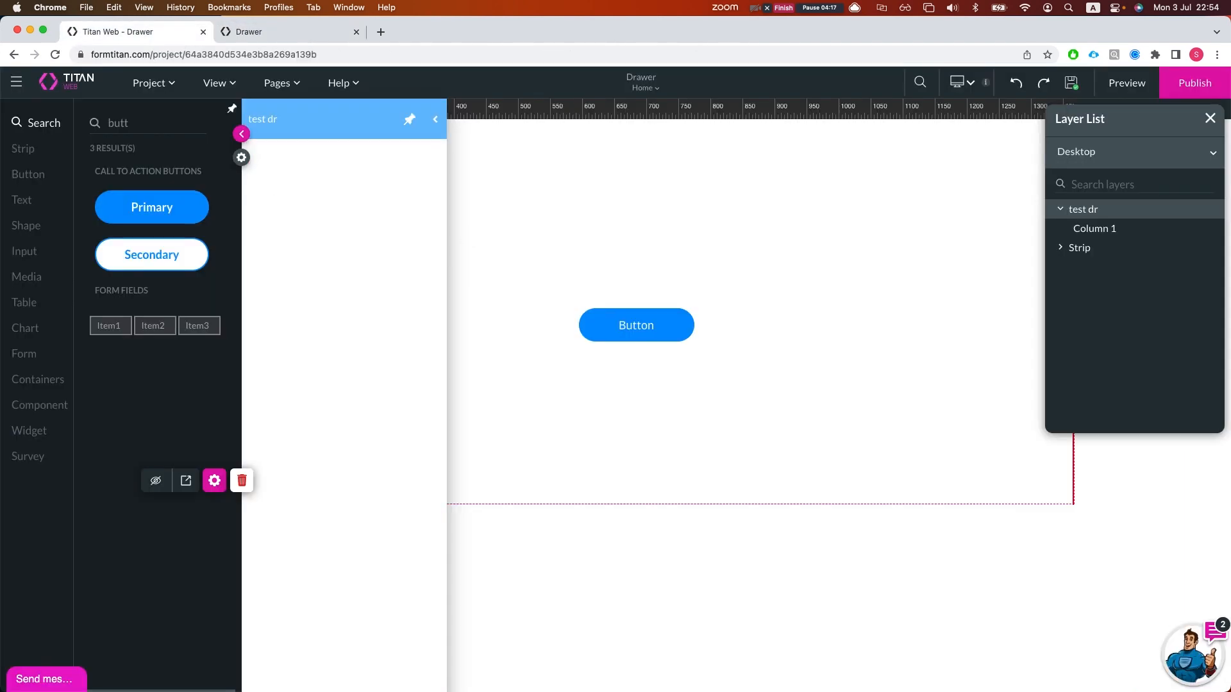
pyautogui.click(215, 480)
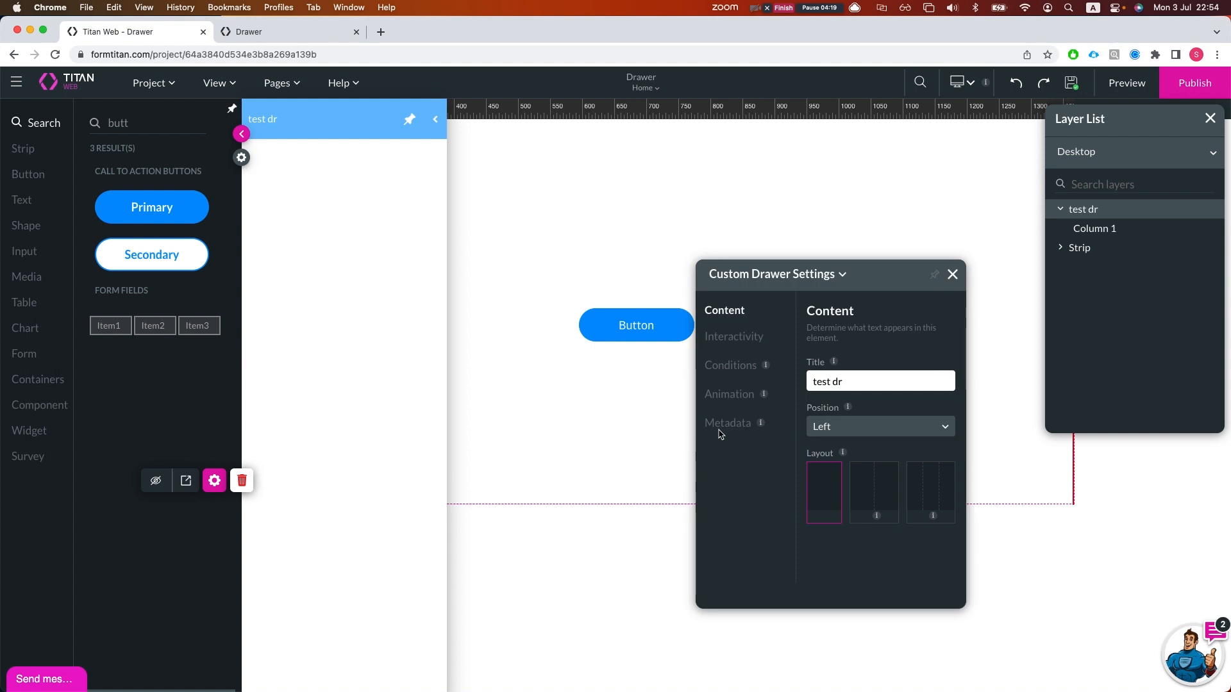
pyautogui.click(730, 338)
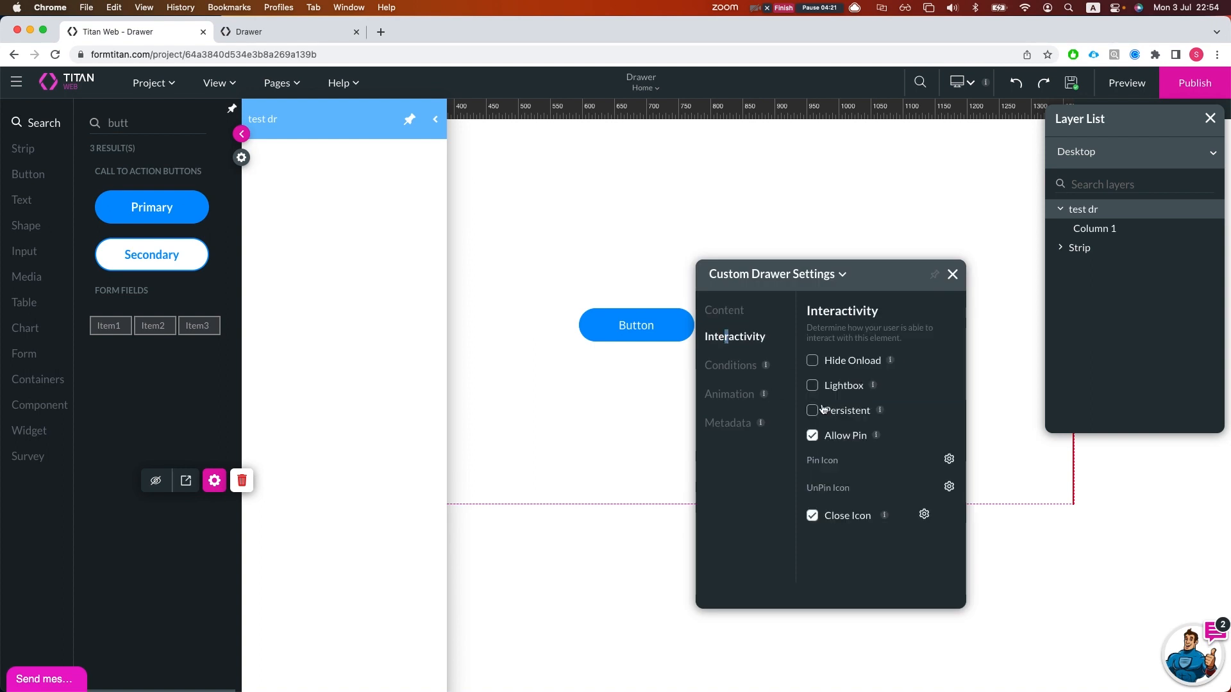
pyautogui.click(816, 367)
pyautogui.click(816, 367)
pyautogui.click(811, 411)
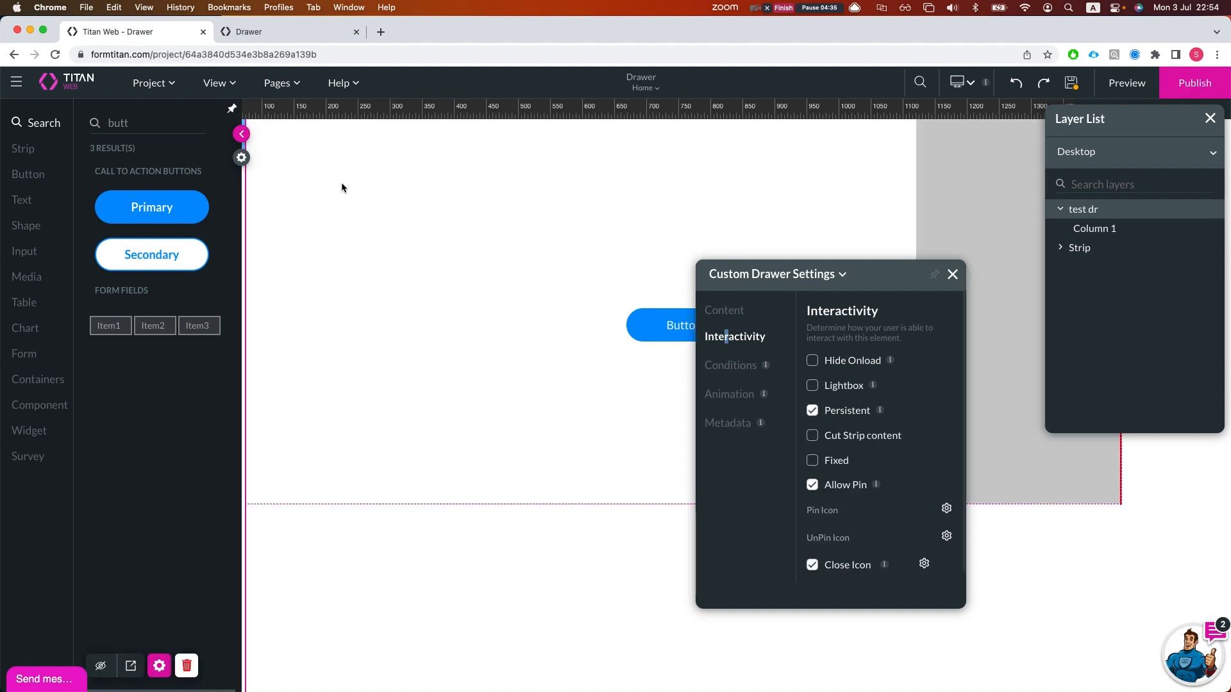
# Move the button into the grey overflow area of the strip and add a vertical ruler guide near that area's edge
pyautogui.click(241, 134)
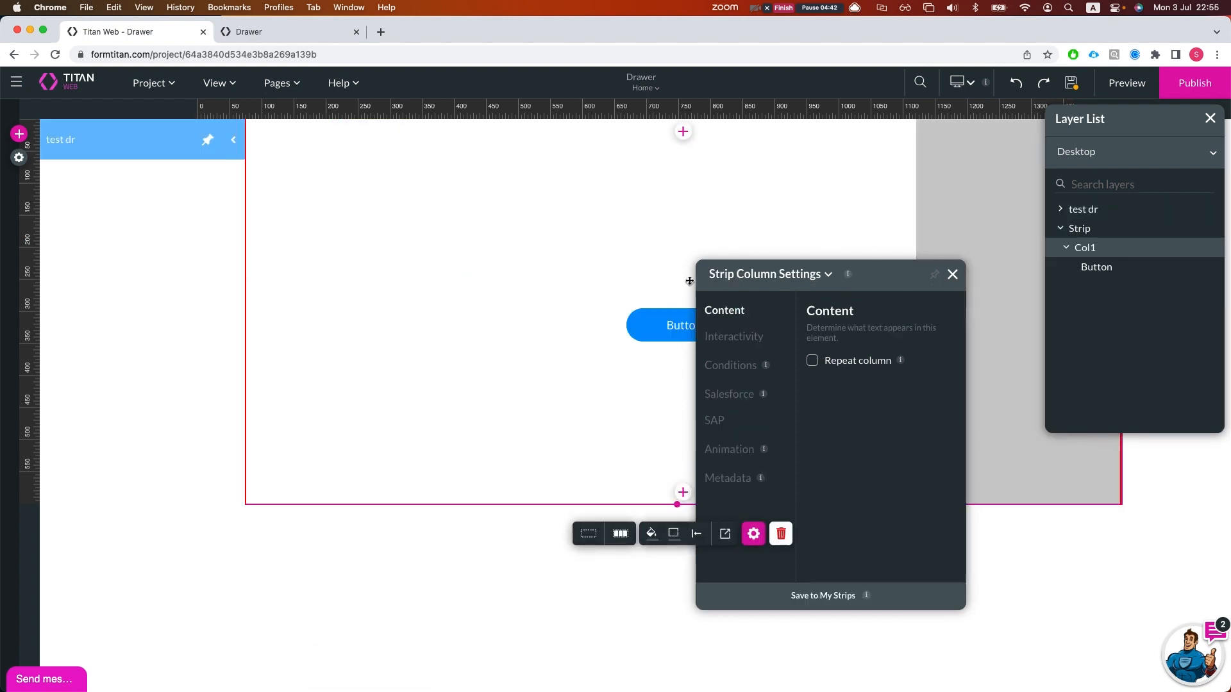
pyautogui.click(205, 199)
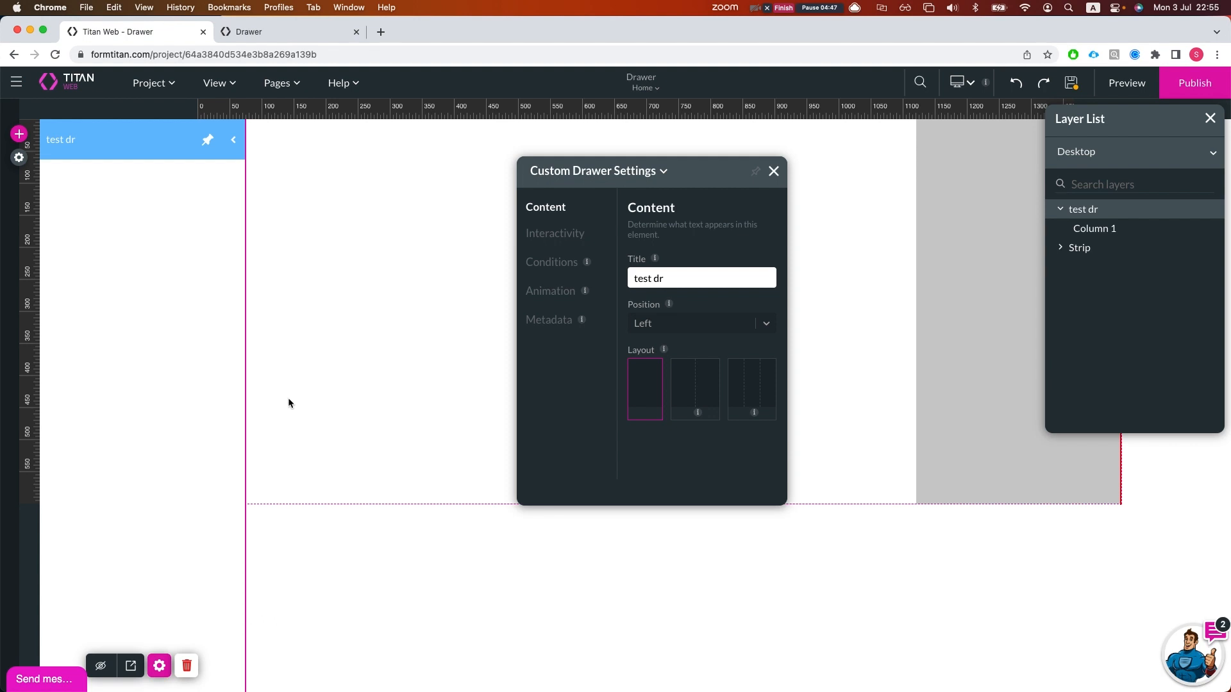
pyautogui.moveTo(713, 169); pyautogui.dragTo(669, 169)
pyautogui.moveTo(1099, 117); pyautogui.dragTo(498, 414)
pyautogui.moveTo(666, 176); pyautogui.dragTo(483, 192)
pyautogui.moveTo(669, 328); pyautogui.dragTo(1021, 201)
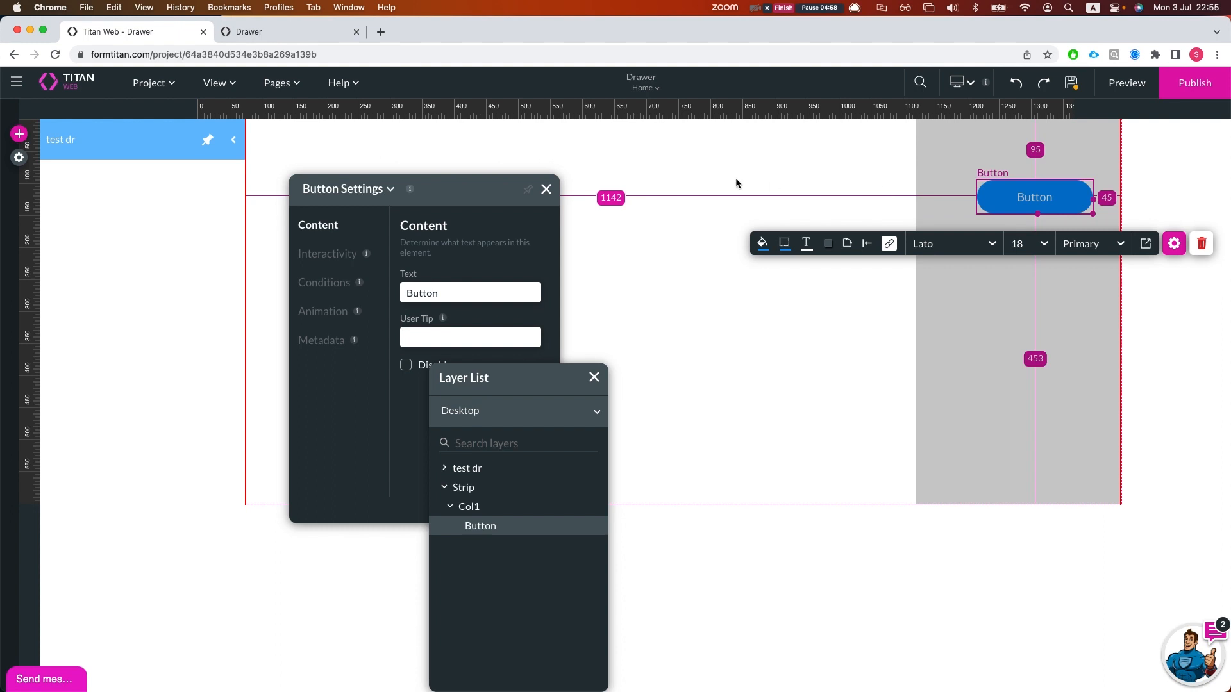
pyautogui.click(915, 122)
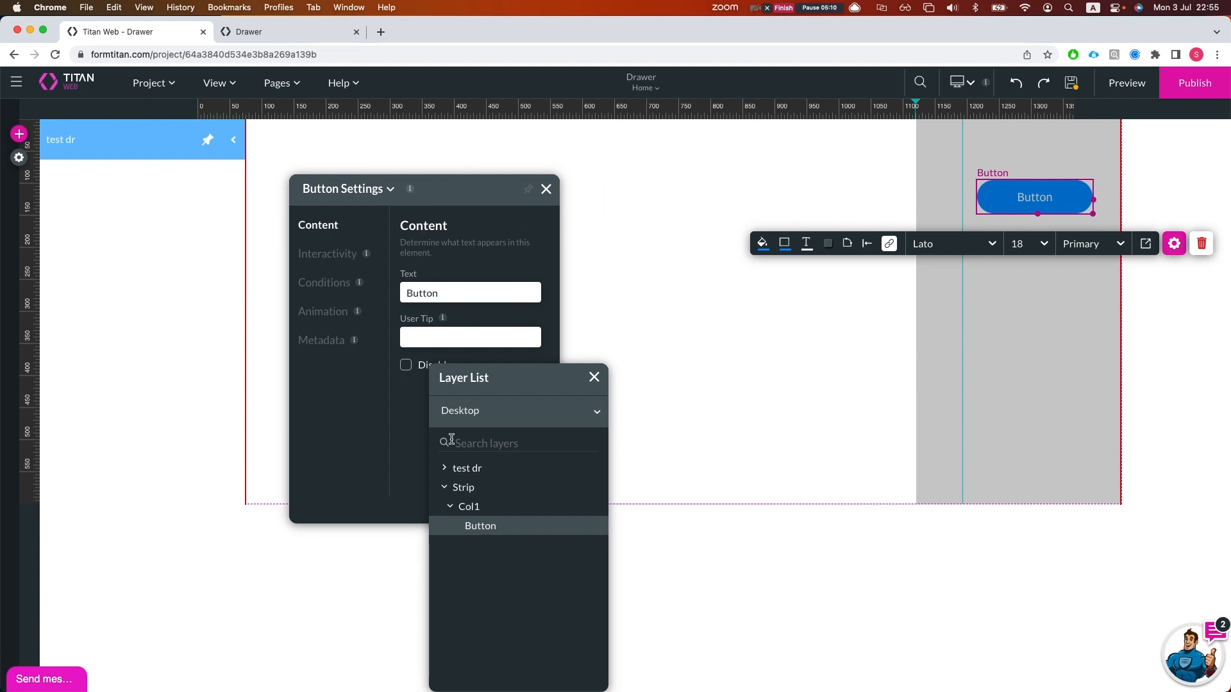
# Enable Cut Strip content for the persistent drawer and check the page in the preview
pyautogui.moveTo(486, 181); pyautogui.dragTo(566, 175)
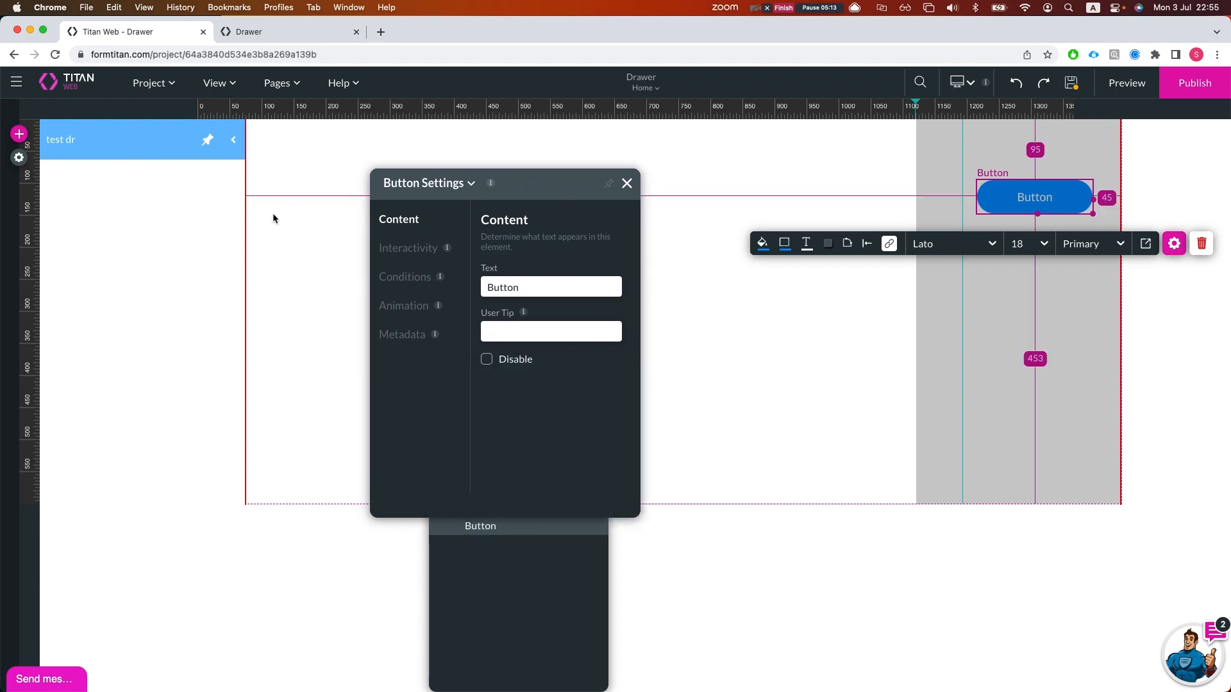
pyautogui.click(176, 249)
pyautogui.moveTo(513, 378); pyautogui.dragTo(904, 373)
pyautogui.click(414, 248)
pyautogui.click(538, 346)
pyautogui.click(1126, 83)
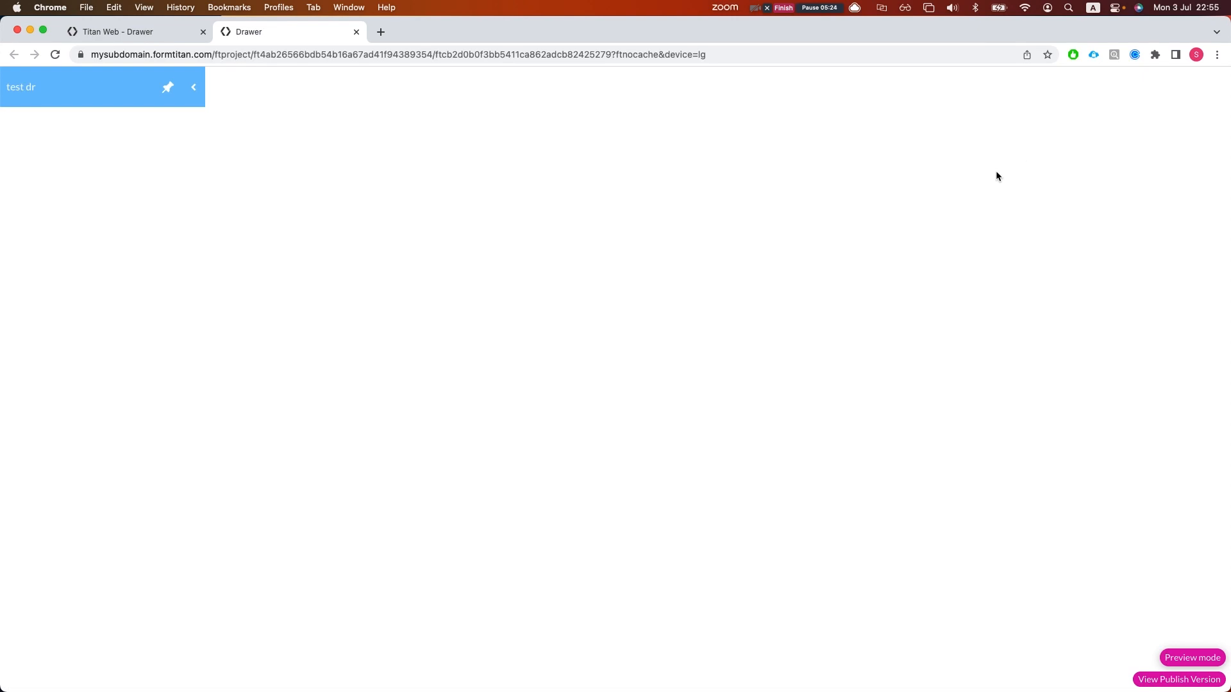
# Move the button out of the grey area into the visible strip, save the project and reload the preview
pyautogui.click(160, 31)
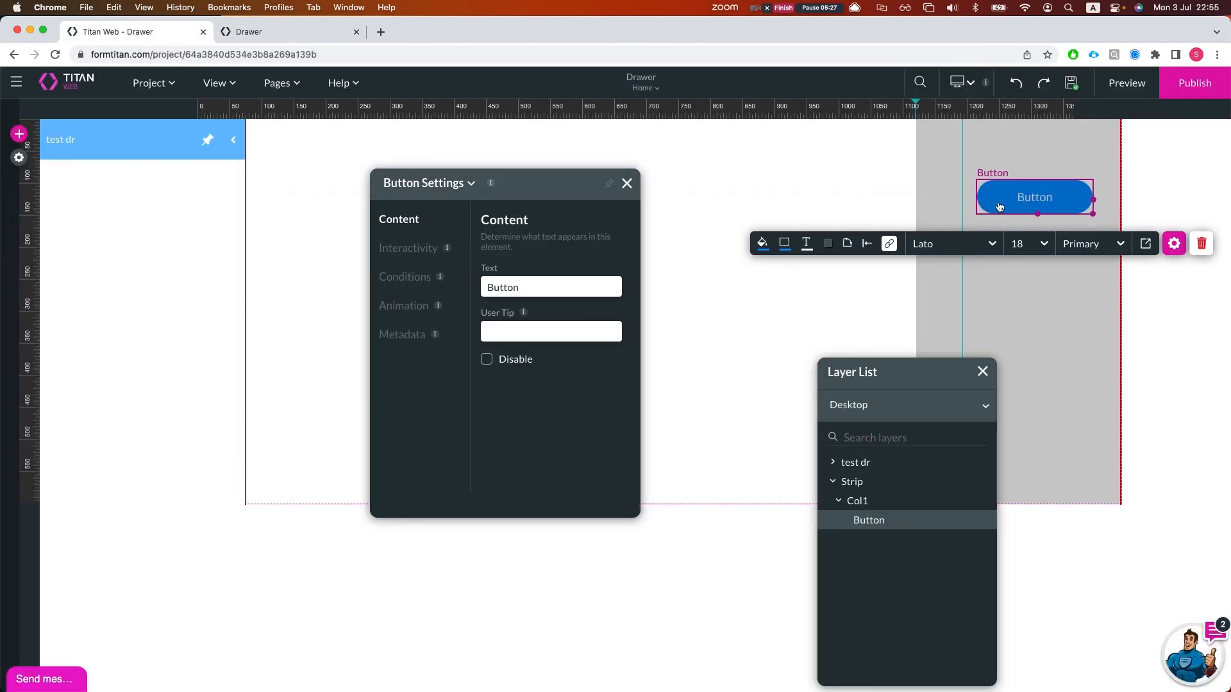
pyautogui.click(1070, 84)
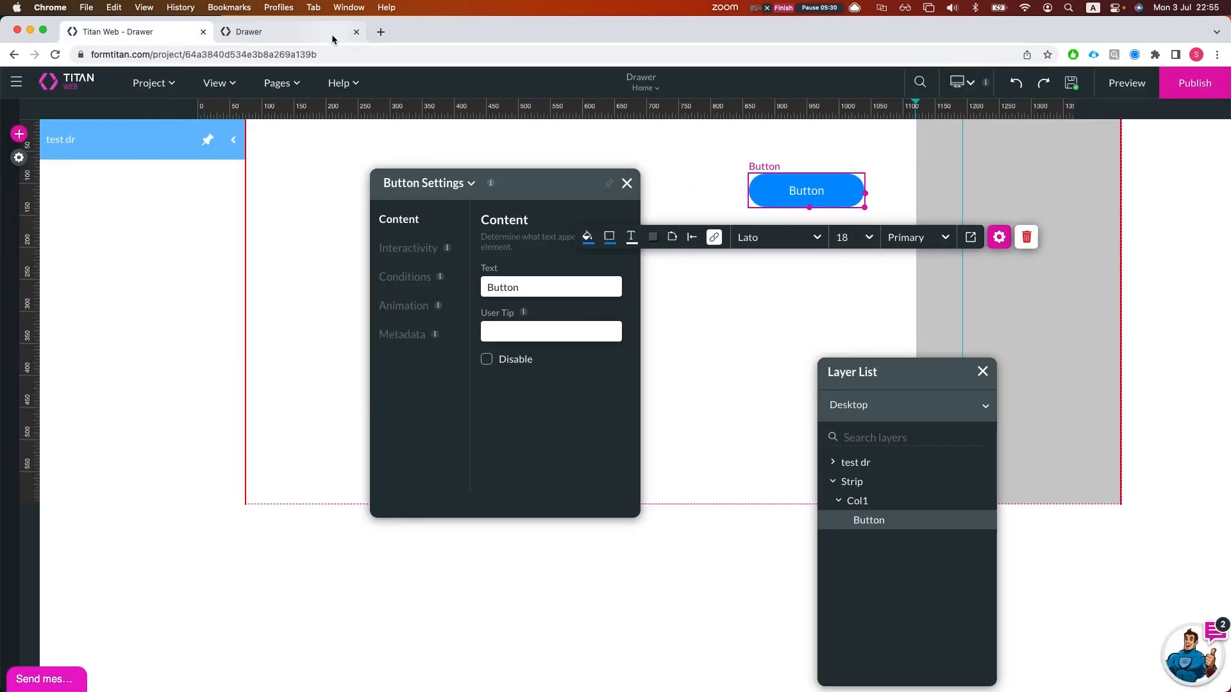
pyautogui.click(314, 33)
pyautogui.press('super+r')
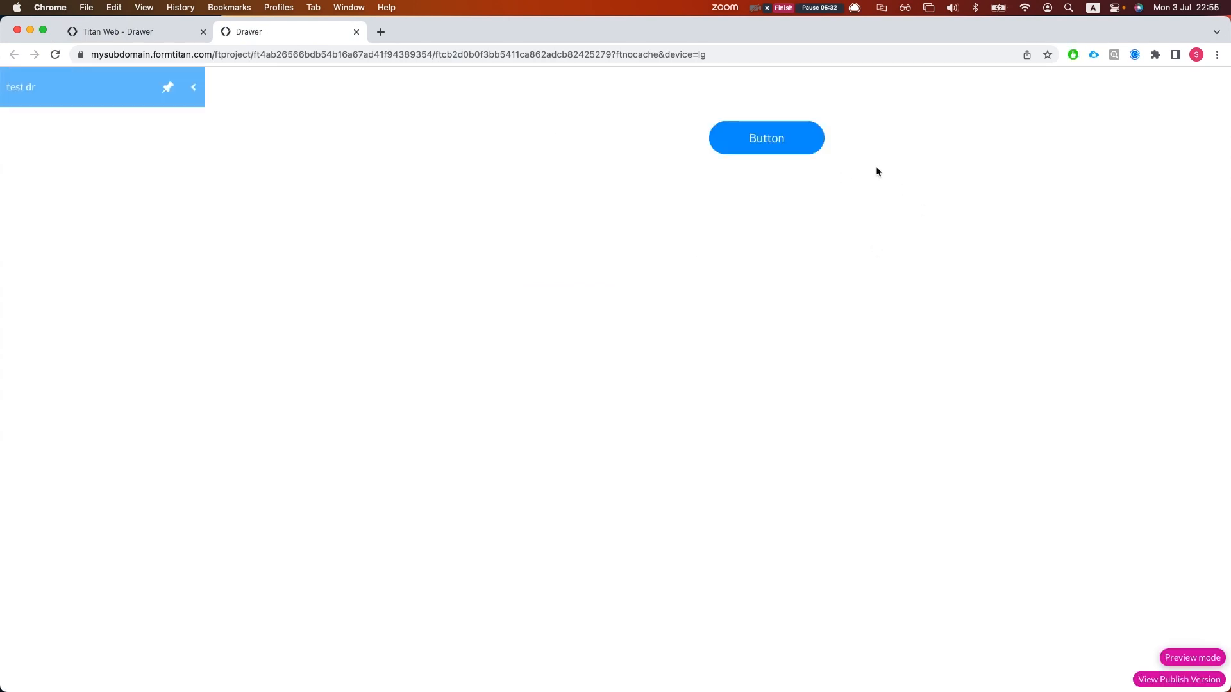
# Turn off the Persistent option in the "test dr" drawer's interactivity settings
pyautogui.click(186, 31)
pyautogui.click(187, 203)
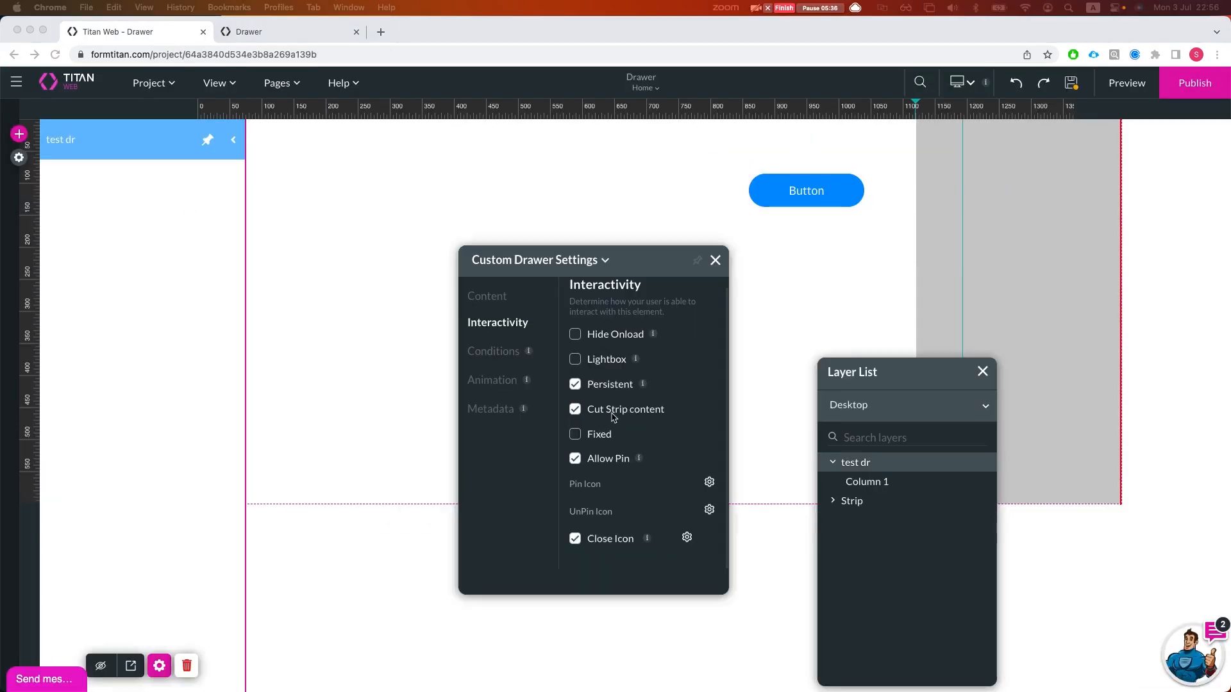
pyautogui.click(577, 386)
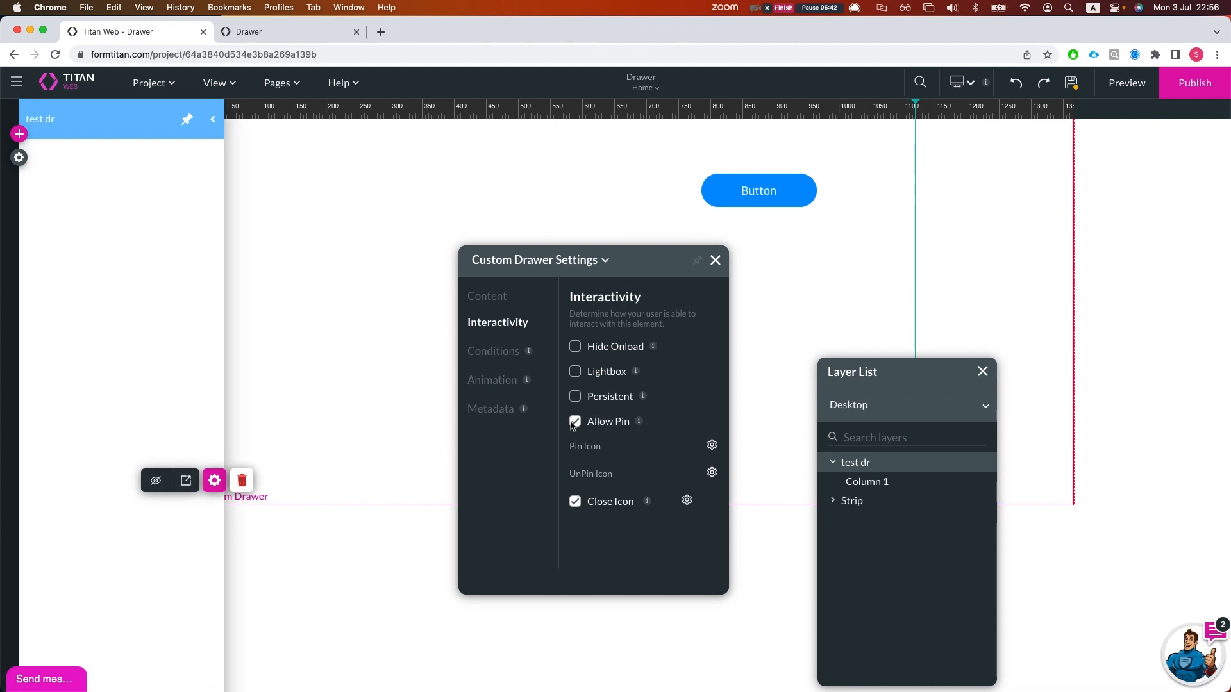
# Switch the drawer's Allow Pin option off and on, and open the pin icon selection without applying an icon
pyautogui.click(576, 424)
pyautogui.click(574, 424)
pyautogui.click(574, 423)
pyautogui.click(575, 423)
pyautogui.click(711, 445)
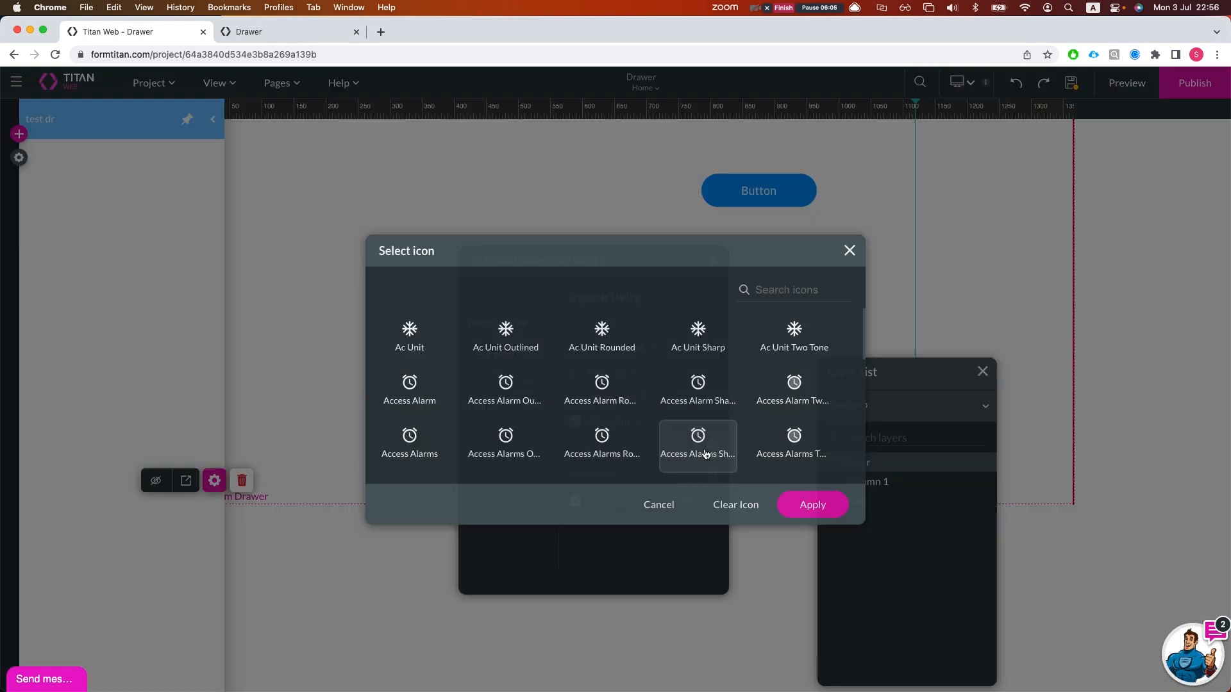
pyautogui.click(849, 250)
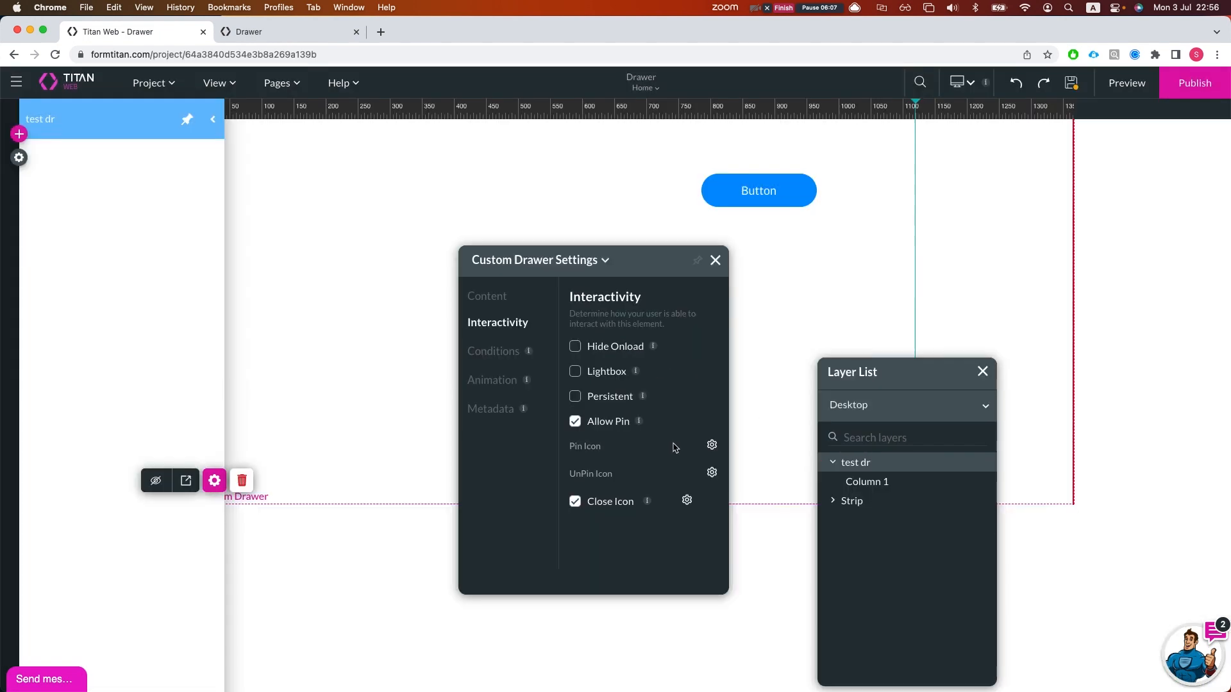
# Search the icons for "close", apply the "Close" icon as the drawer's close icon, and save the project
pyautogui.click(597, 506)
pyautogui.click(597, 506)
pyautogui.click(687, 500)
pyautogui.click(770, 288)
pyautogui.write('close')
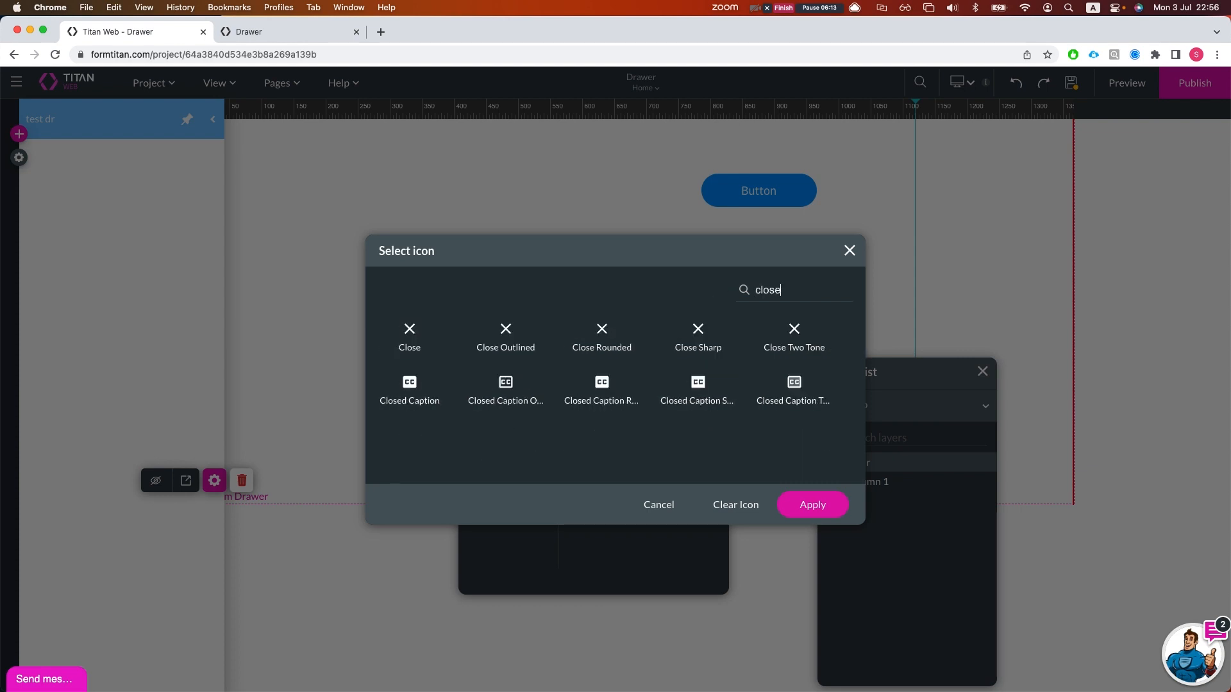
pyautogui.click(424, 332)
pyautogui.click(809, 504)
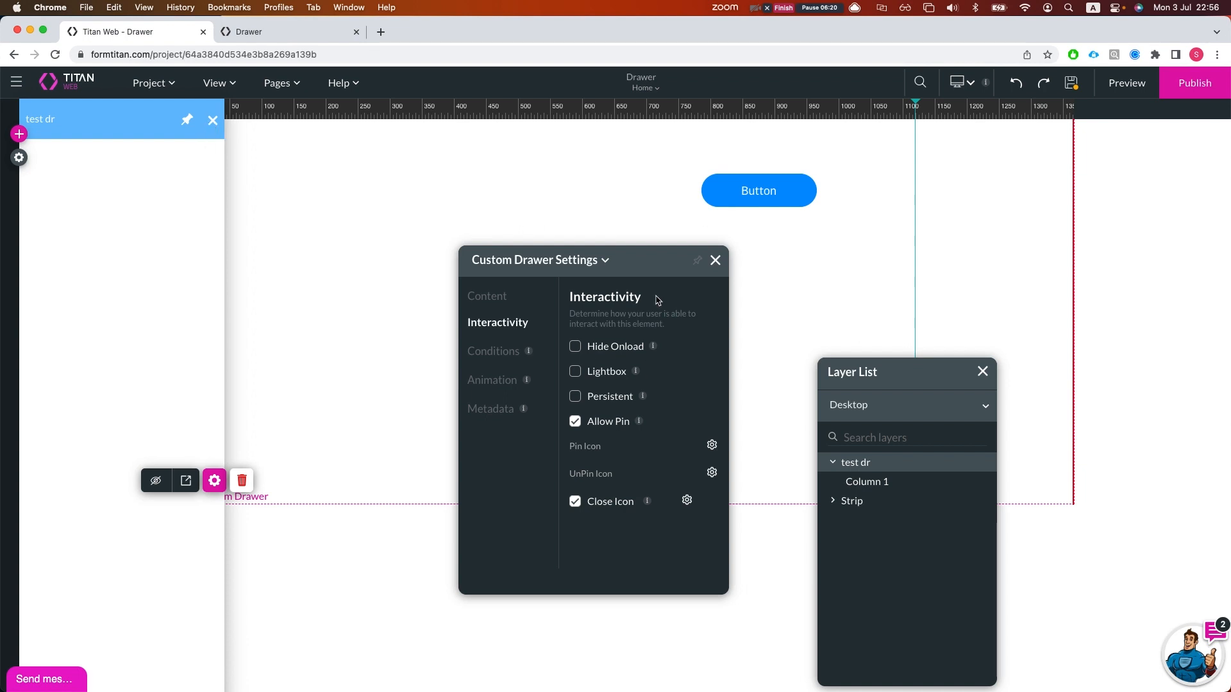
pyautogui.click(716, 261)
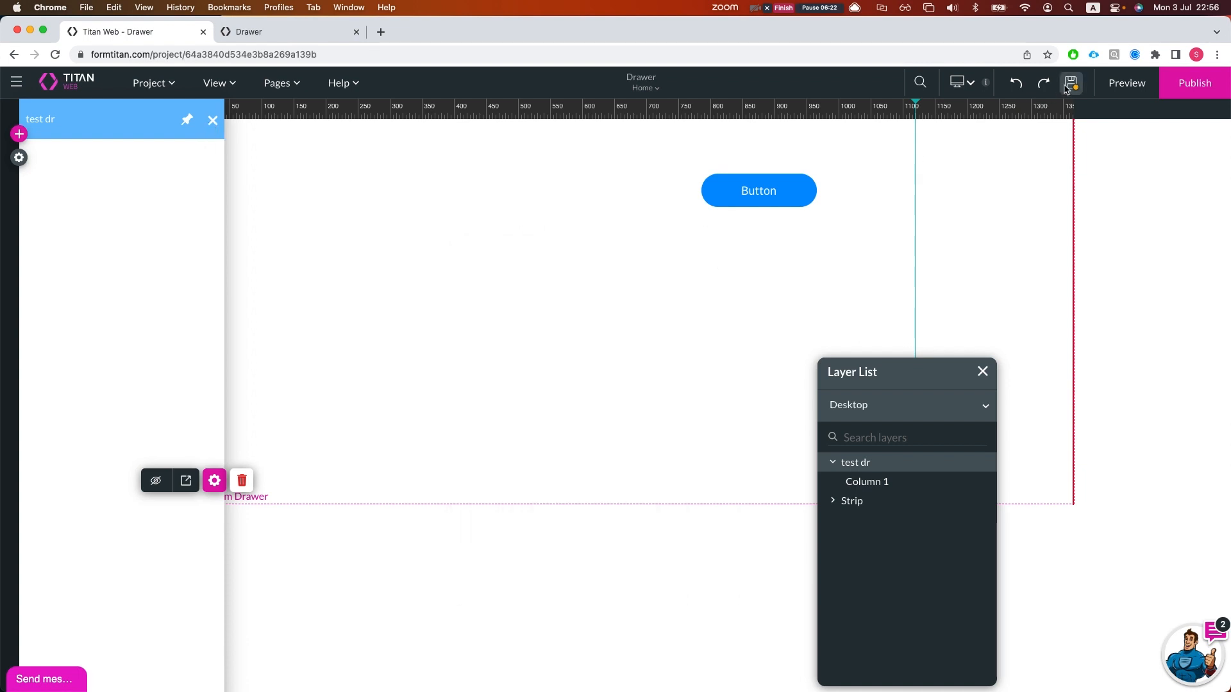
pyautogui.click(1069, 83)
# Reload the preview and test closing the drawer with its new close icon
pyautogui.click(278, 32)
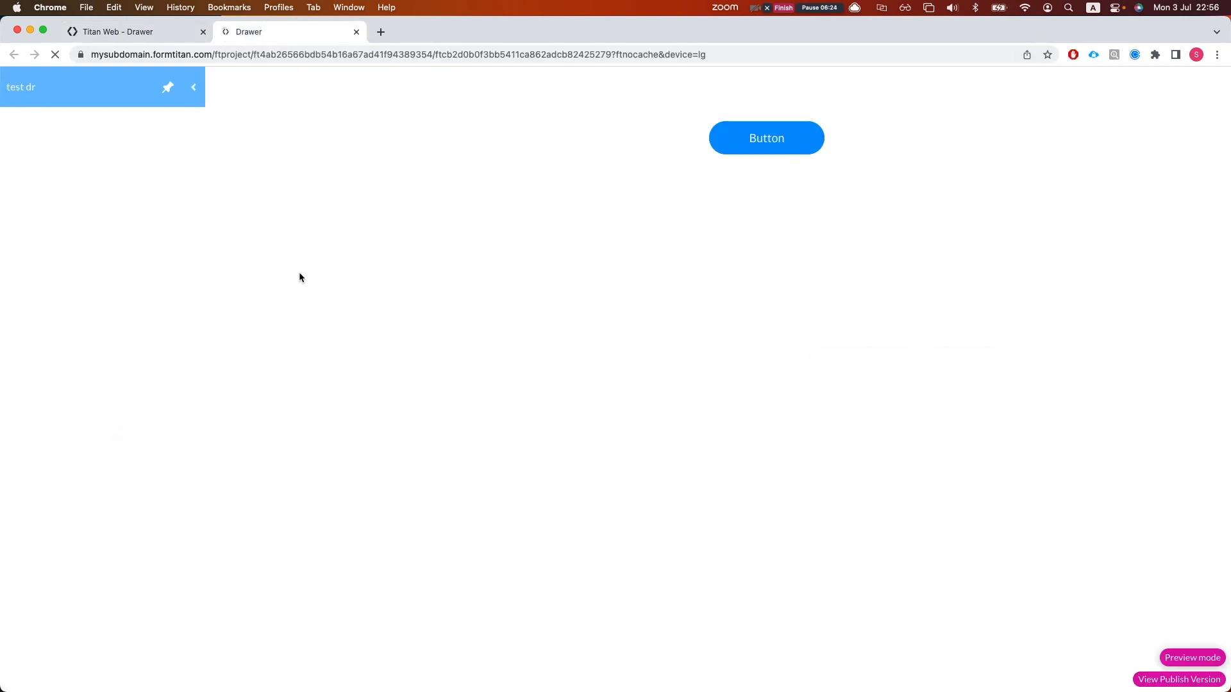
pyautogui.click(699, 151)
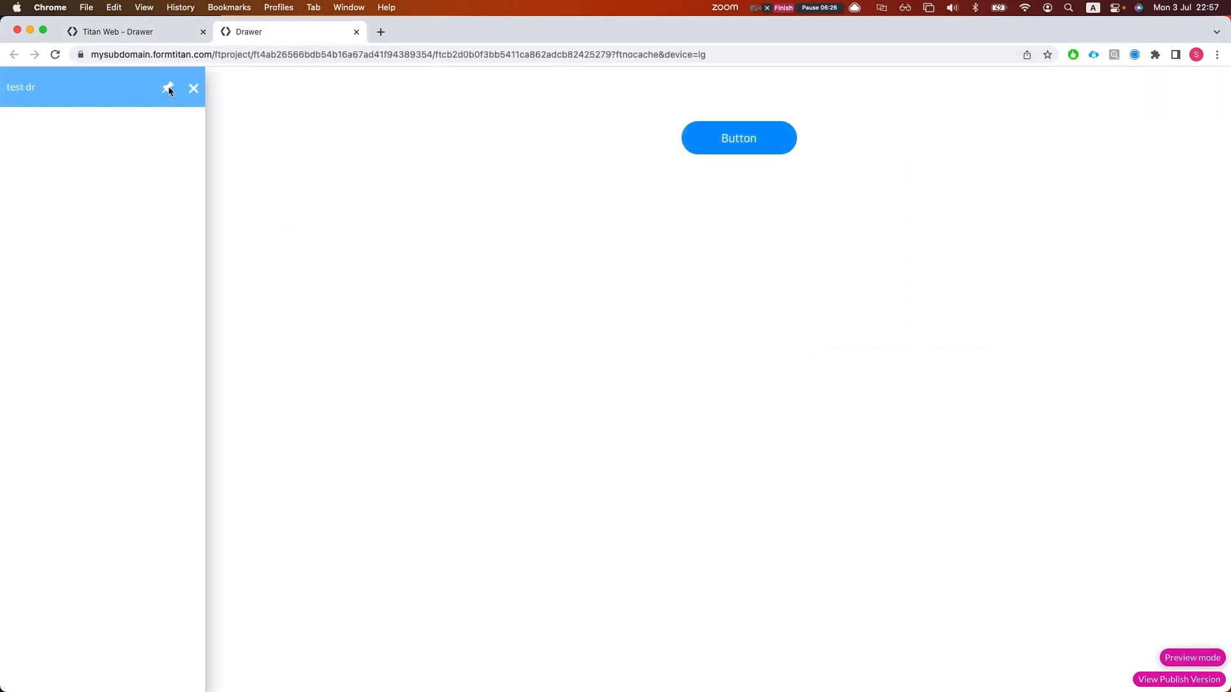
pyautogui.click(195, 88)
# Search the elements for "text", add a Text Field inside the "test dr" drawer, and save the project
pyautogui.click(138, 30)
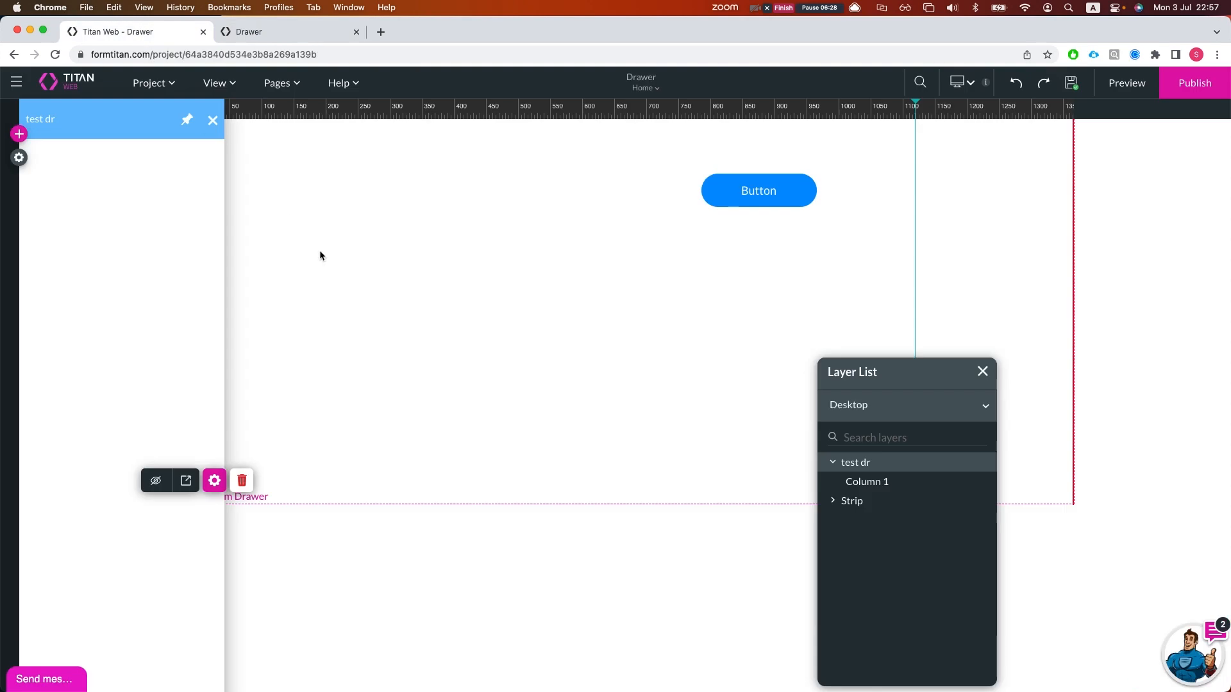
pyautogui.click(19, 134)
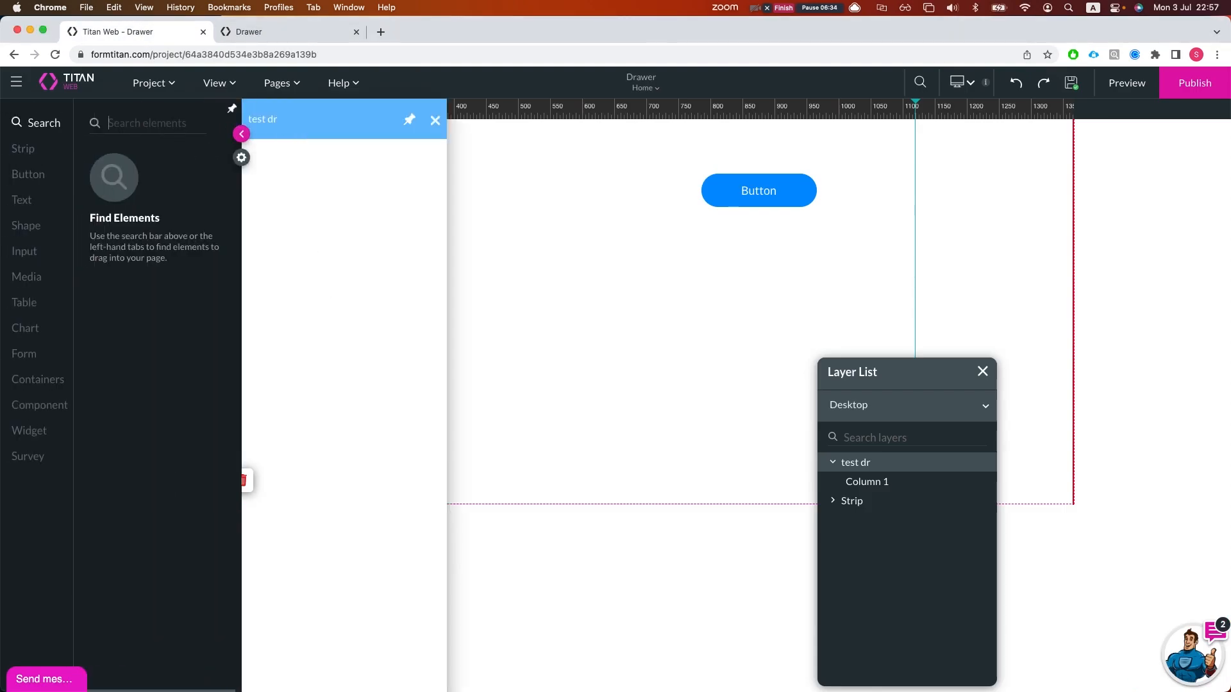
pyautogui.write('text')
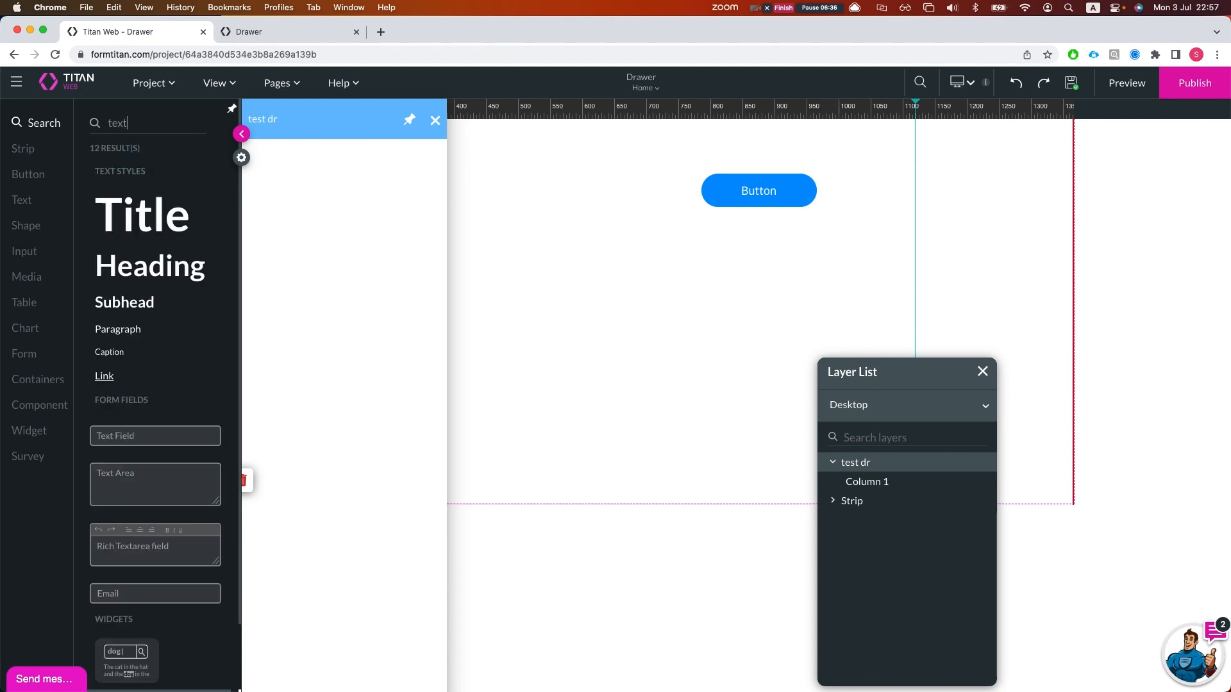
pyautogui.moveTo(128, 436); pyautogui.dragTo(338, 195)
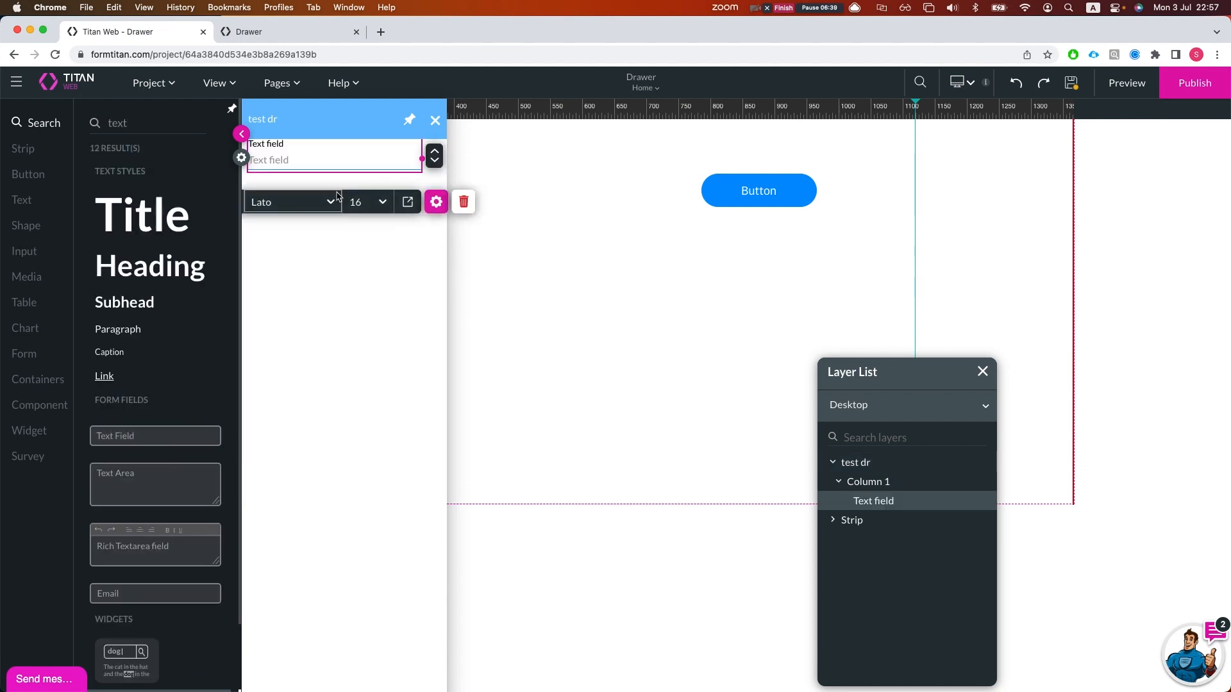
pyautogui.click(1069, 82)
# Test the drawer's text field in the refreshed preview by entering "dsfdsfd", and close the drawer
pyautogui.click(308, 33)
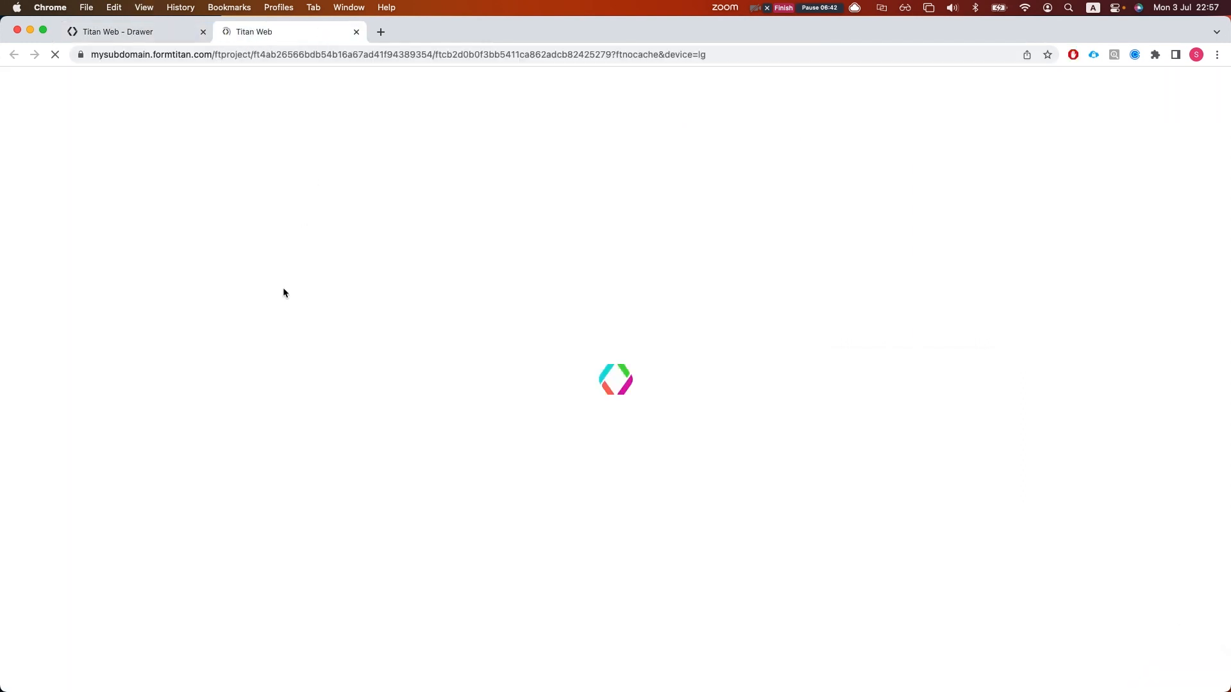
pyautogui.click(754, 138)
pyautogui.click(60, 128)
pyautogui.write('dsfdsfd')
pyautogui.click(161, 146)
pyautogui.click(187, 96)
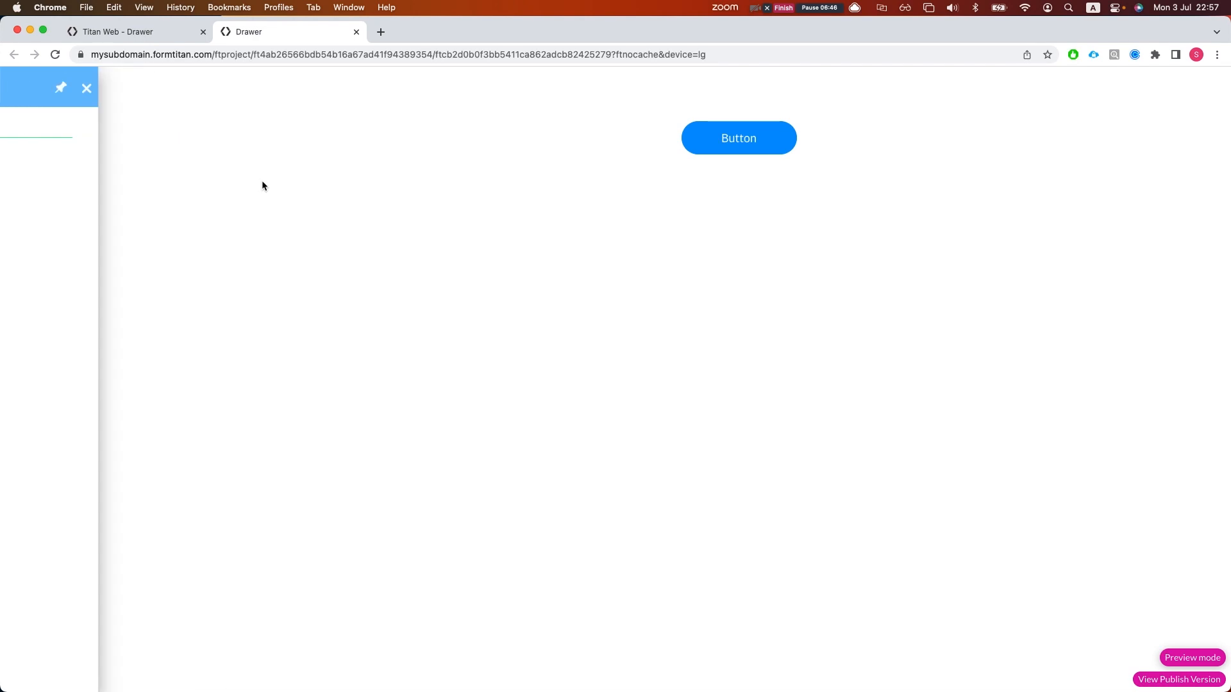
# Reopen and close the drawer repeatedly in the preview to check whether its text field keeps the entered text
pyautogui.click(724, 150)
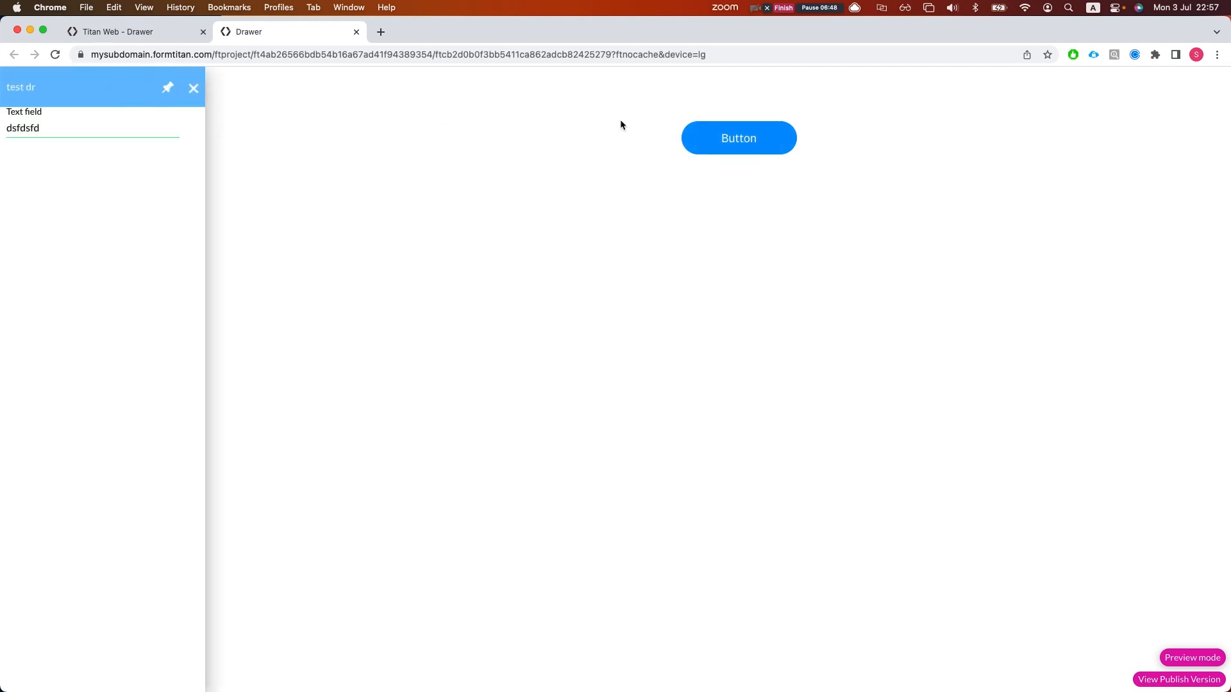
pyautogui.click(193, 89)
pyautogui.click(737, 146)
pyautogui.moveTo(62, 132); pyautogui.dragTo(5, 137)
pyautogui.click(44, 165)
pyautogui.click(196, 94)
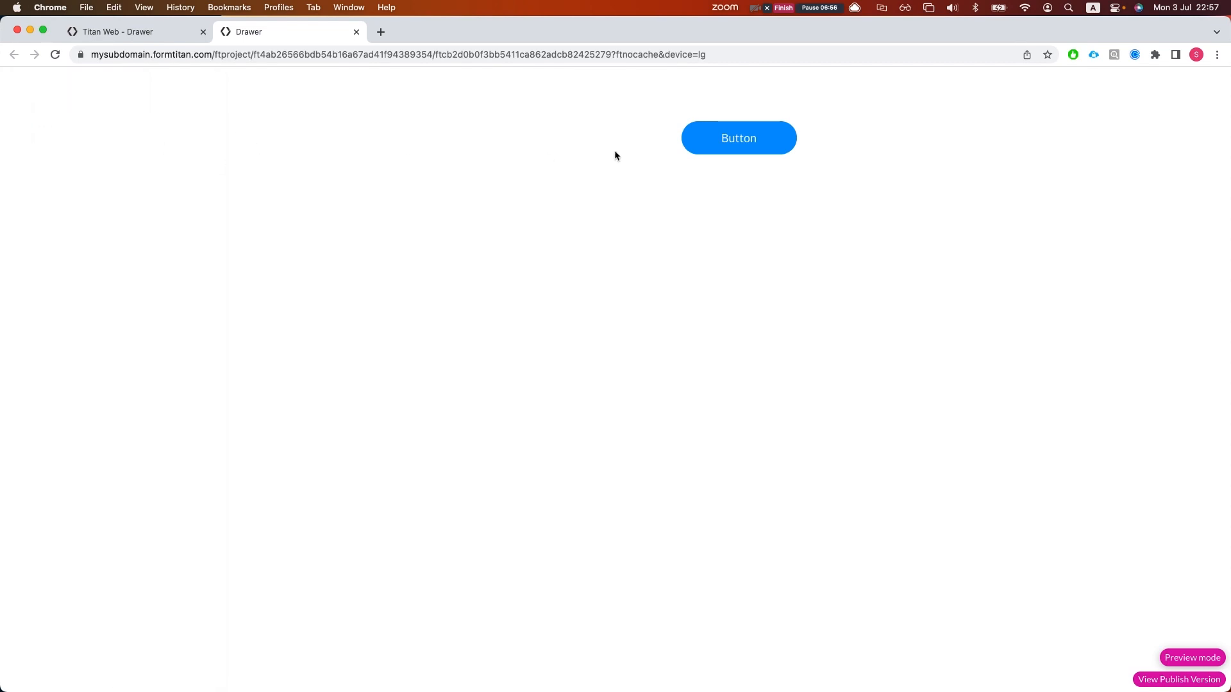
pyautogui.click(706, 149)
pyautogui.moveTo(54, 135); pyautogui.dragTo(5, 133)
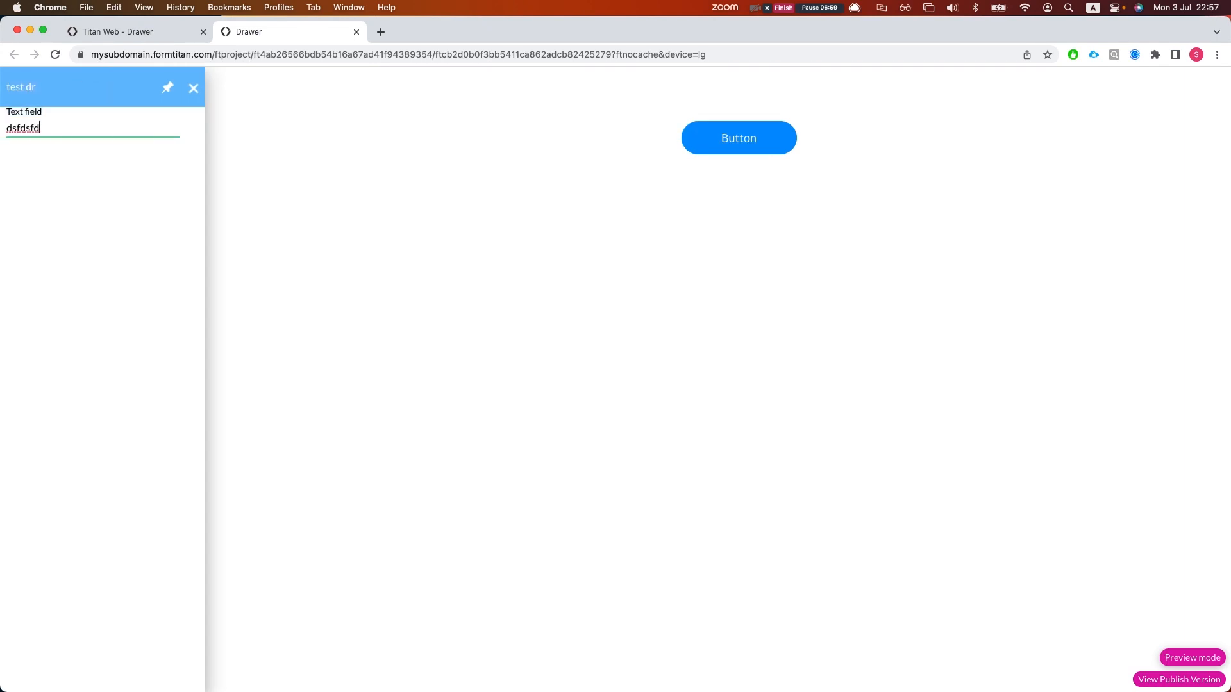
pyautogui.click(28, 191)
# In the project editor, search the elements for "butt" and add a Primary button below the text field in the "test dr" drawer
pyautogui.click(137, 30)
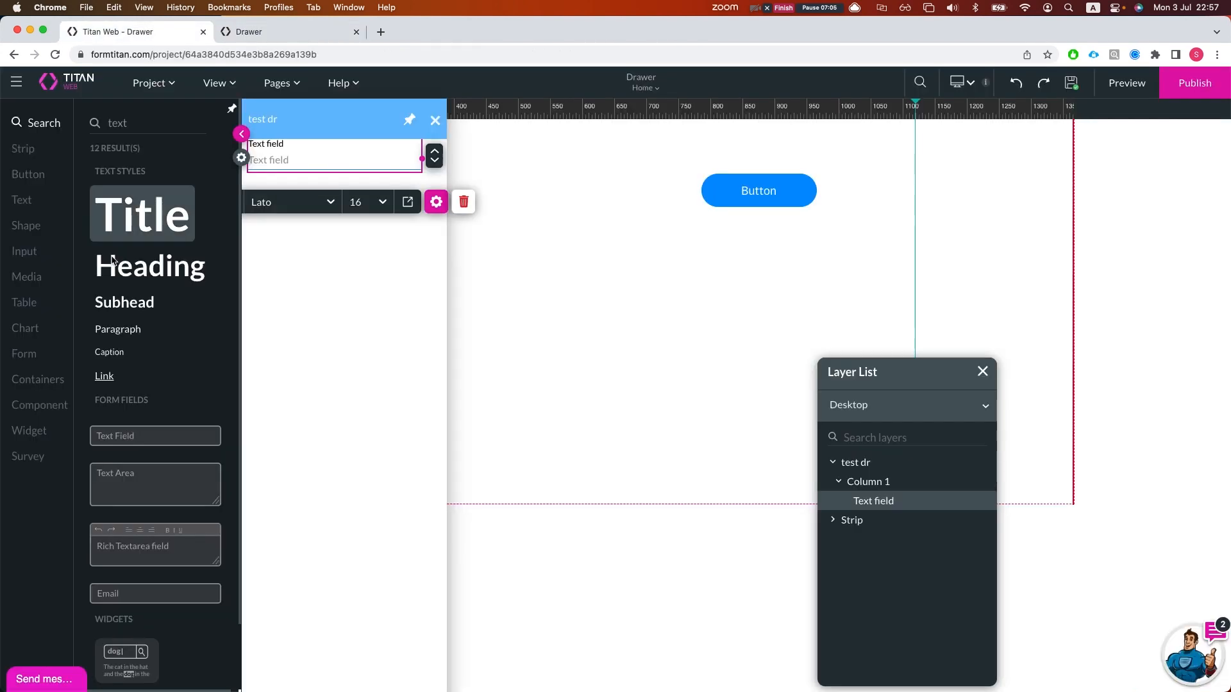
pyautogui.doubleClick(166, 127)
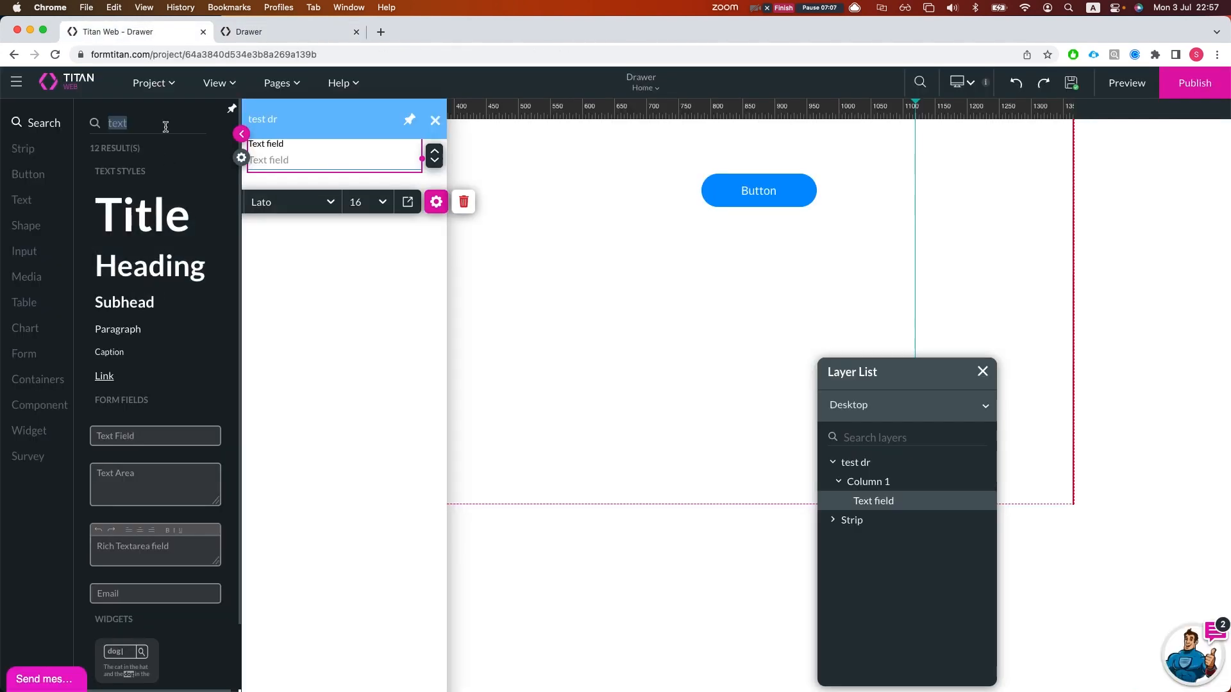
pyautogui.write('butt')
pyautogui.moveTo(152, 207); pyautogui.dragTo(304, 279)
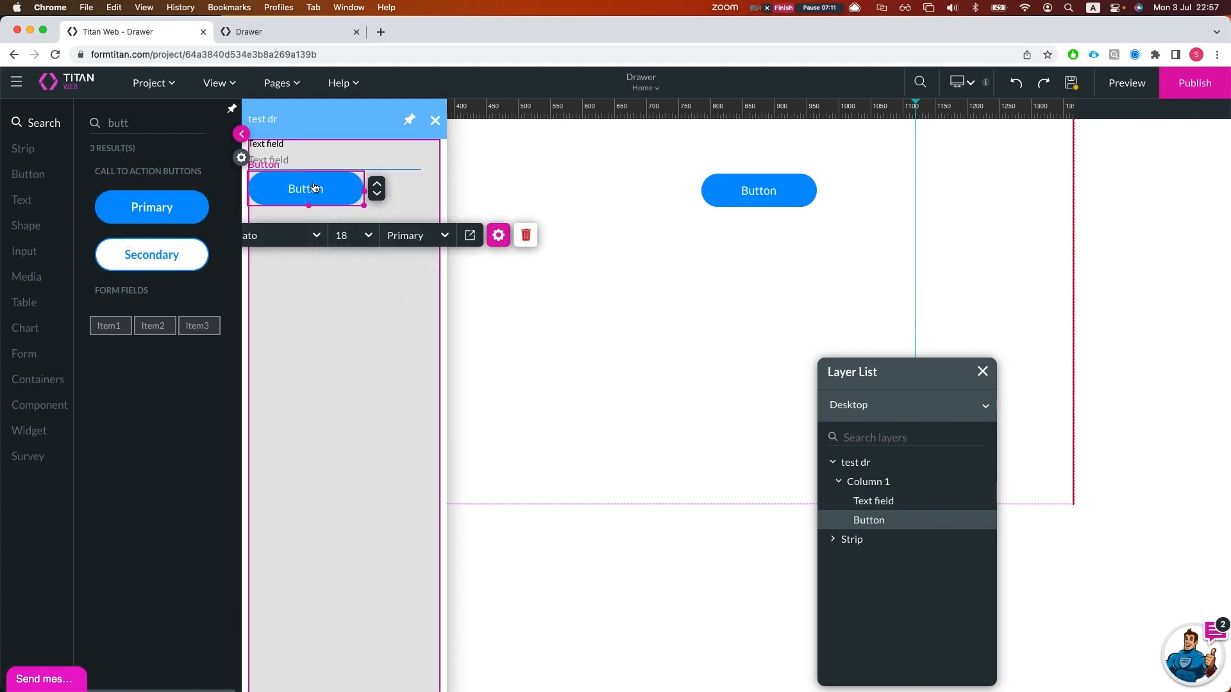
# Set the row gap of Column 1 in the "test dr" drawer's styling to 15 and save the project
pyautogui.click(410, 195)
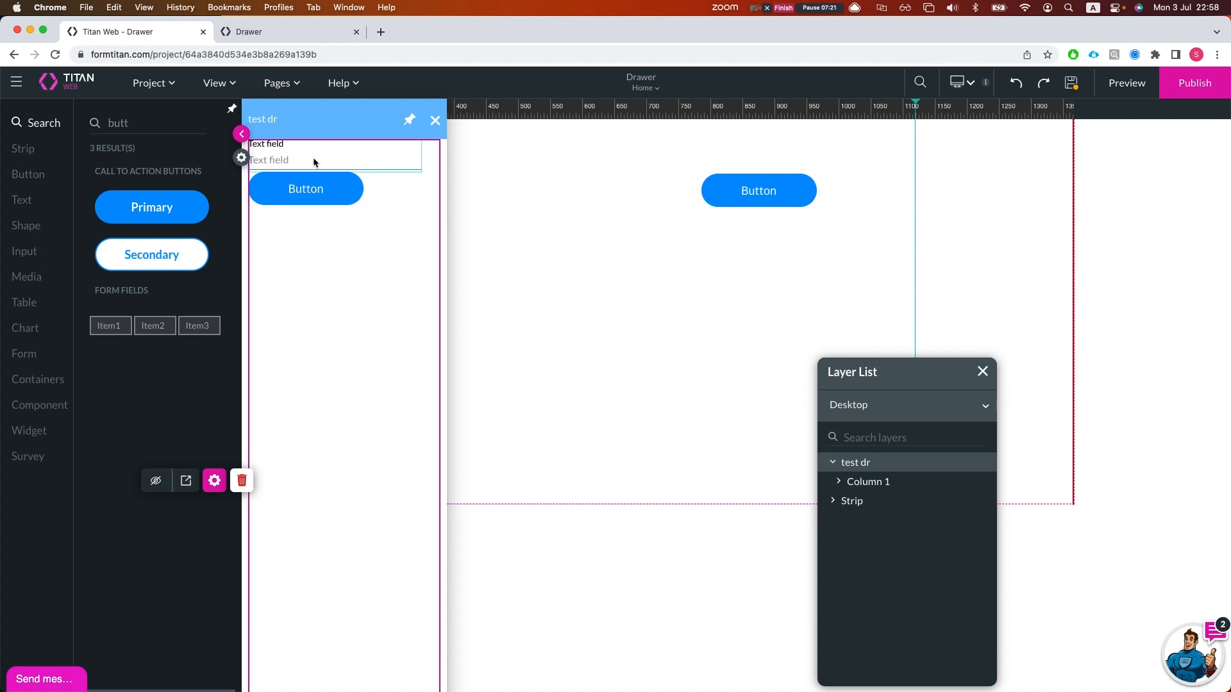
pyautogui.click(213, 481)
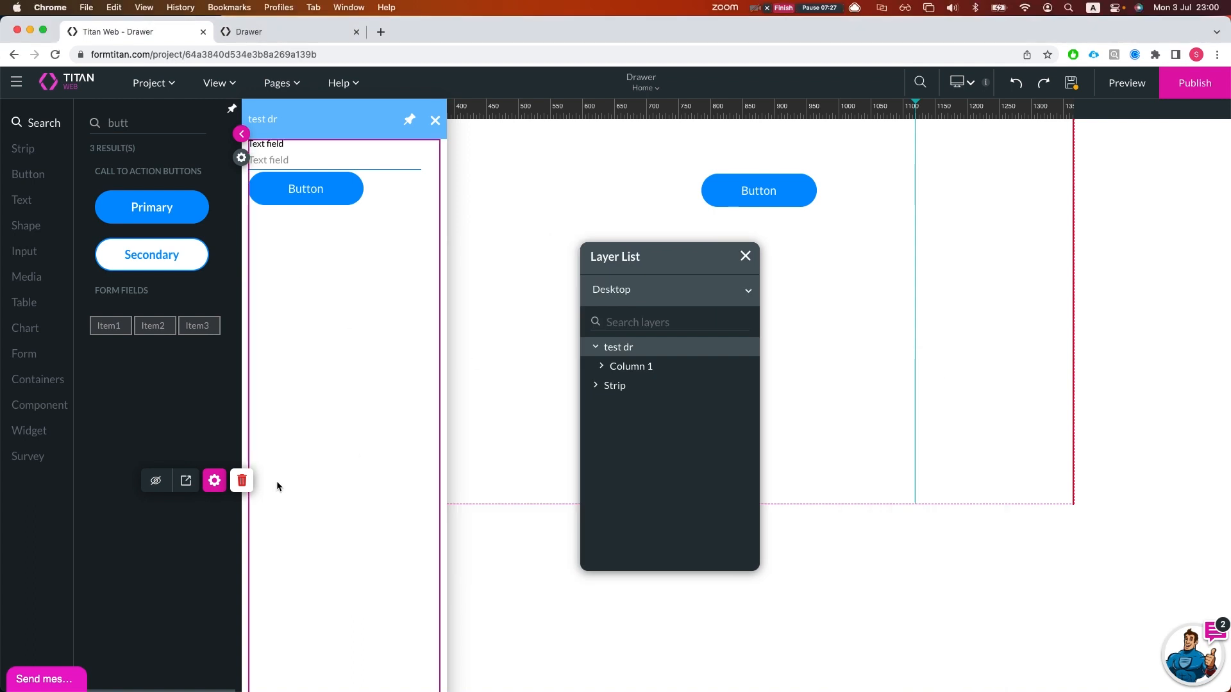
pyautogui.click(187, 482)
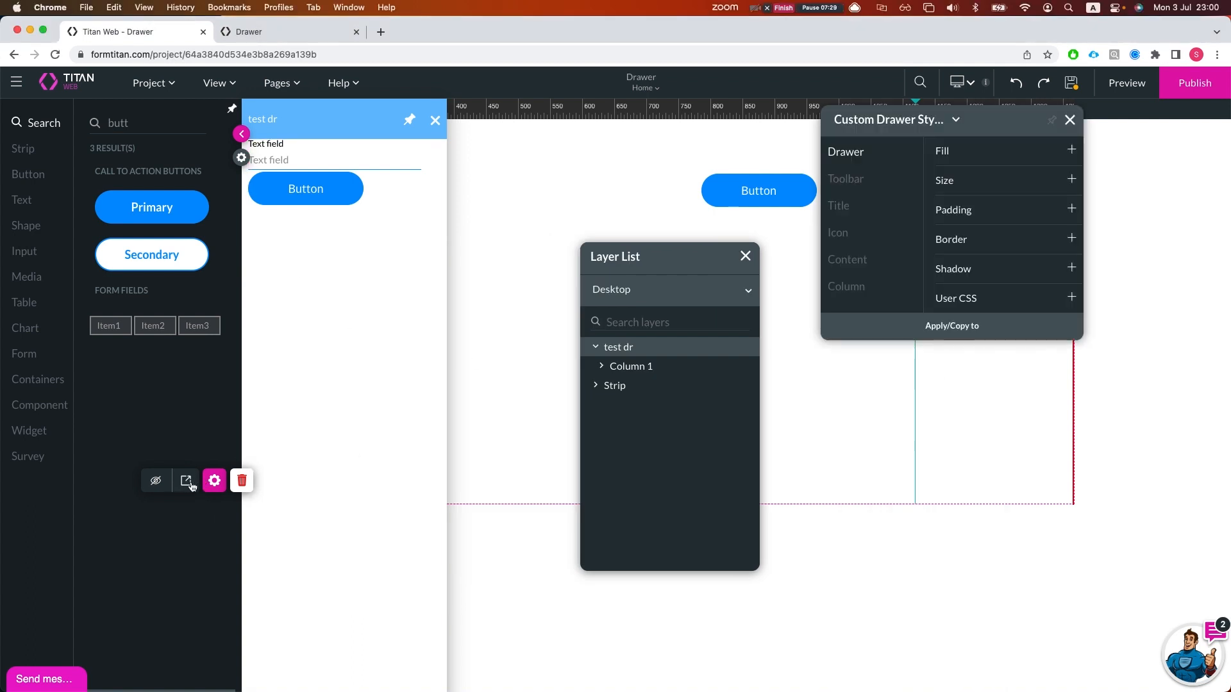
pyautogui.click(845, 287)
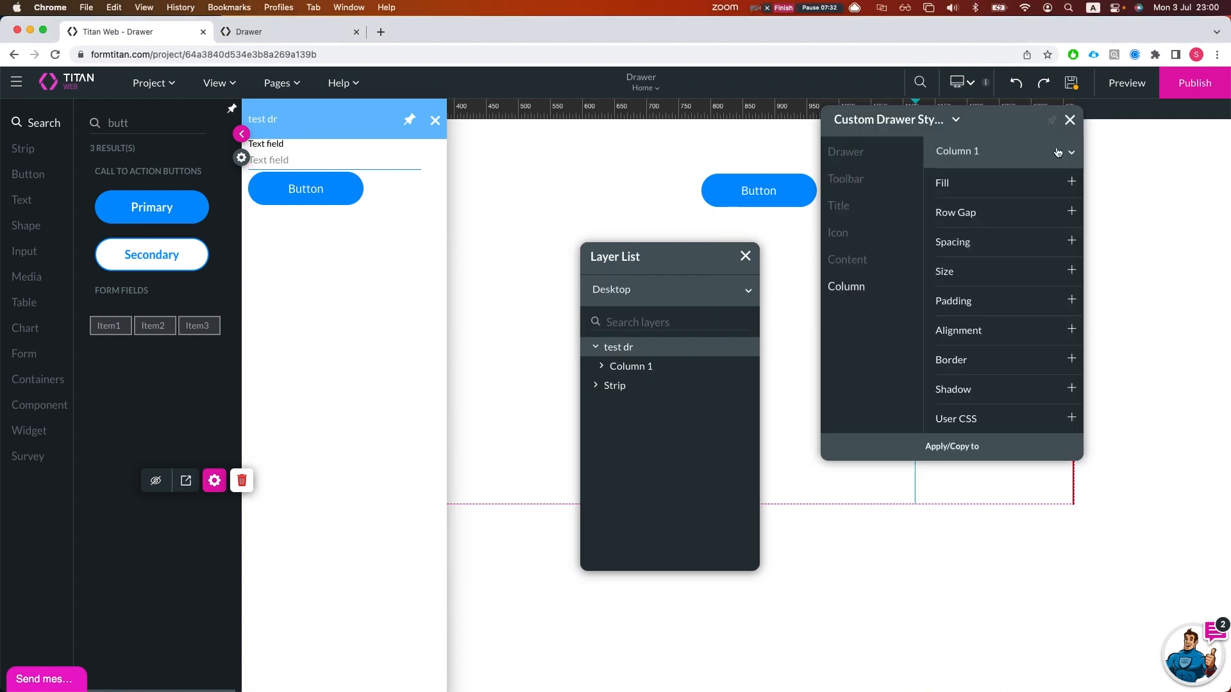
pyautogui.click(973, 213)
pyautogui.click(959, 250)
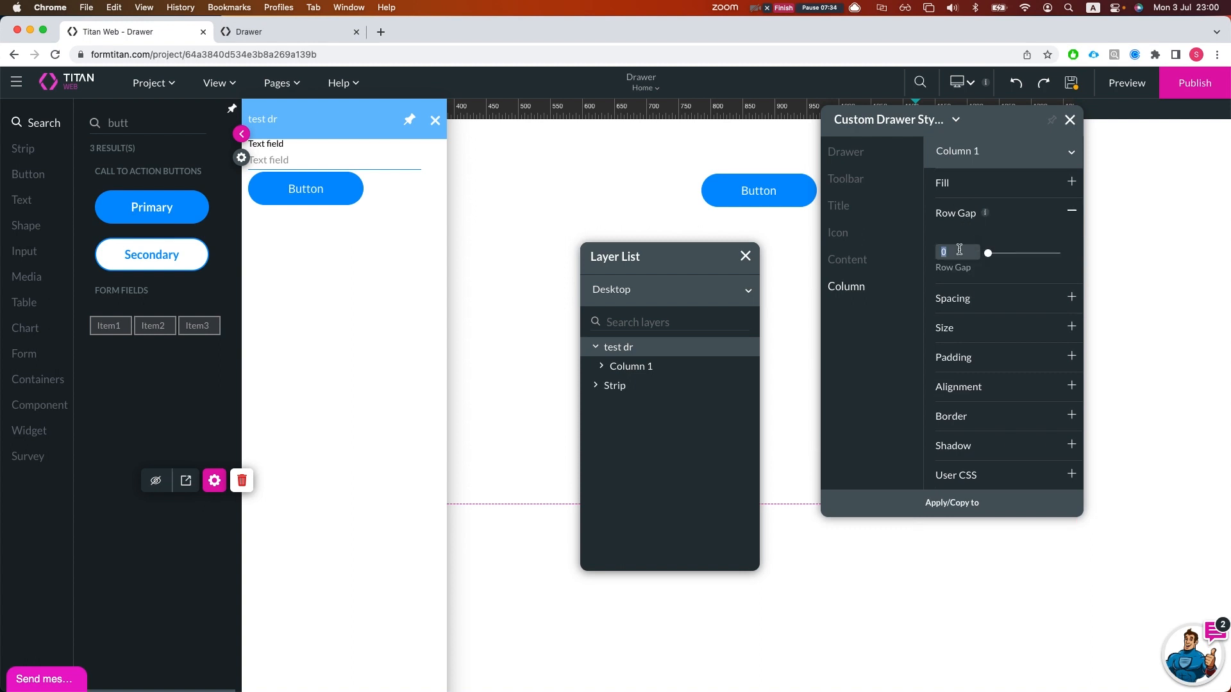
pyautogui.write('15')
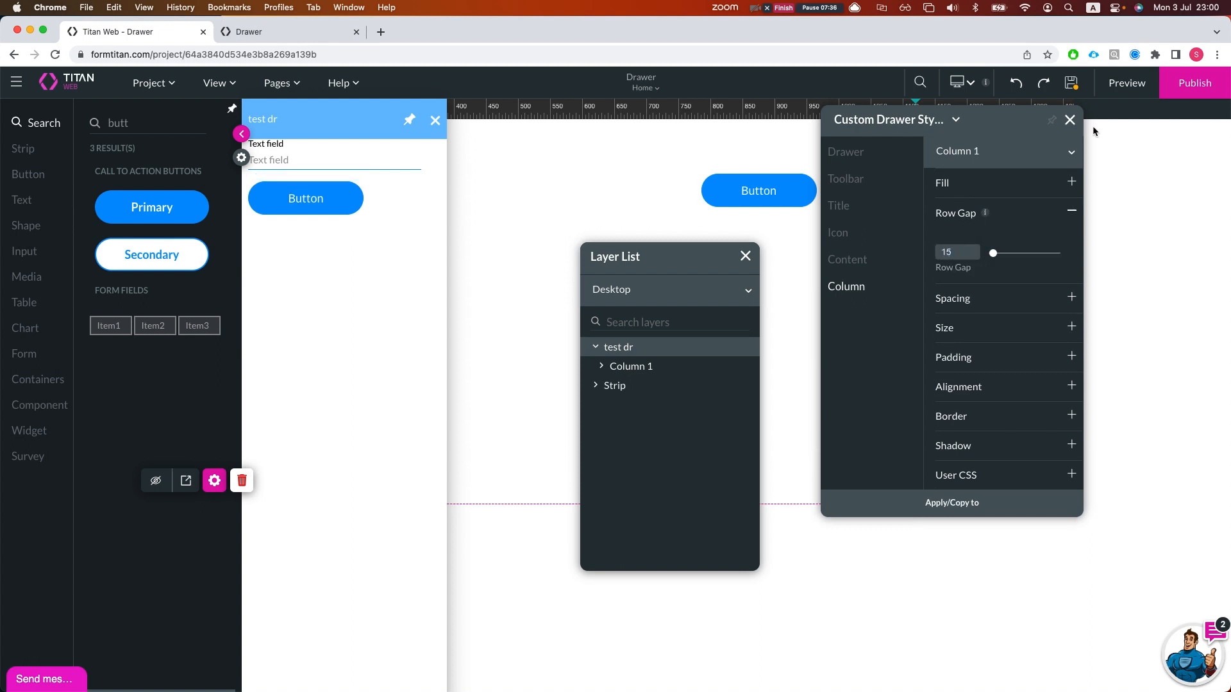
# Open the on-click action flow of the drawer's button and add a Drawer/Modal node from Start, filtering the nodes by "dra"
pyautogui.click(290, 202)
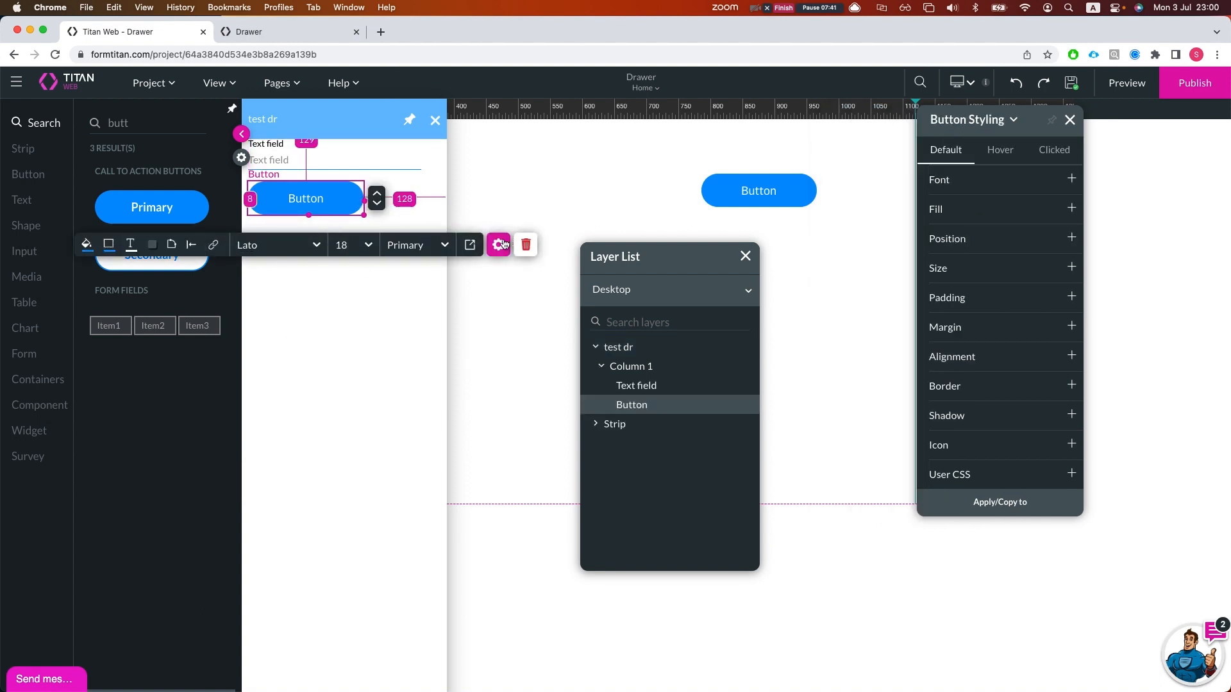
pyautogui.click(498, 244)
pyautogui.click(493, 334)
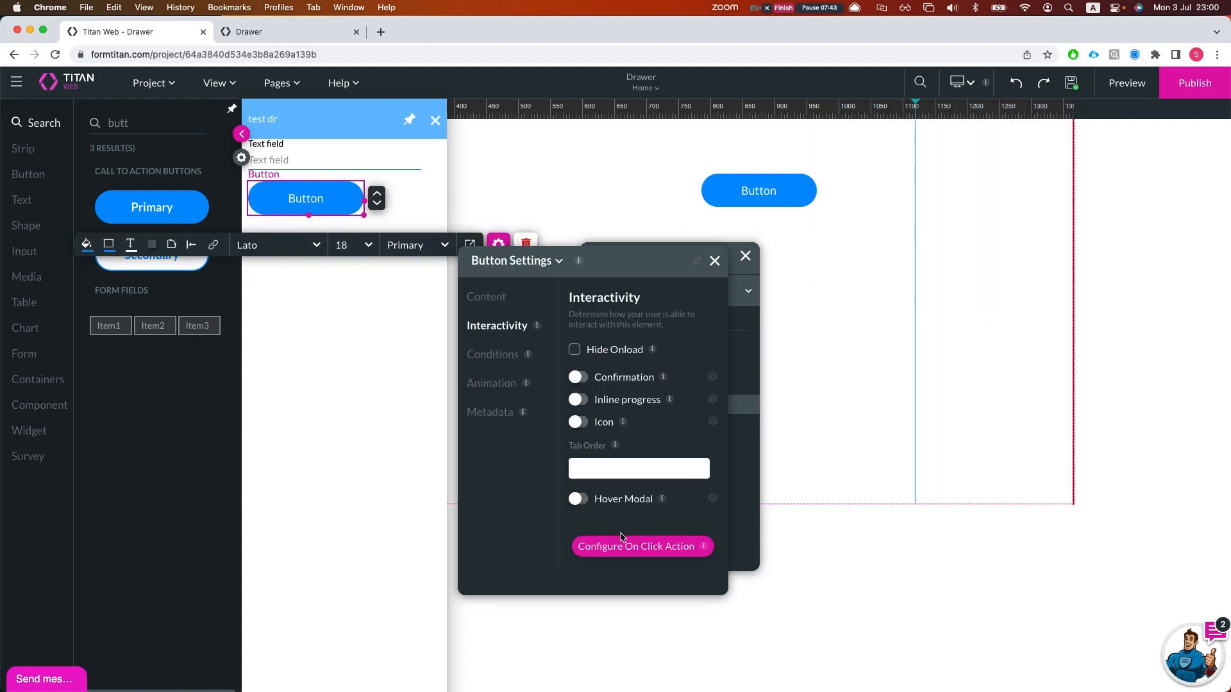
pyautogui.click(621, 543)
pyautogui.click(236, 315)
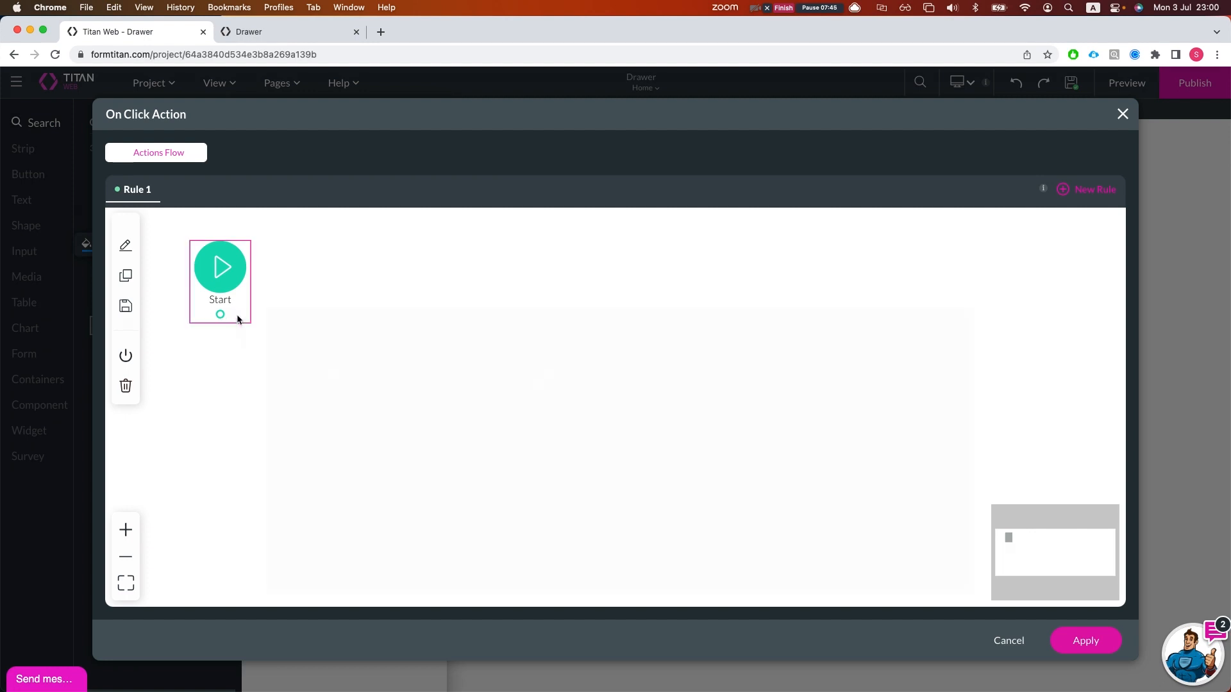
pyautogui.write('dr')
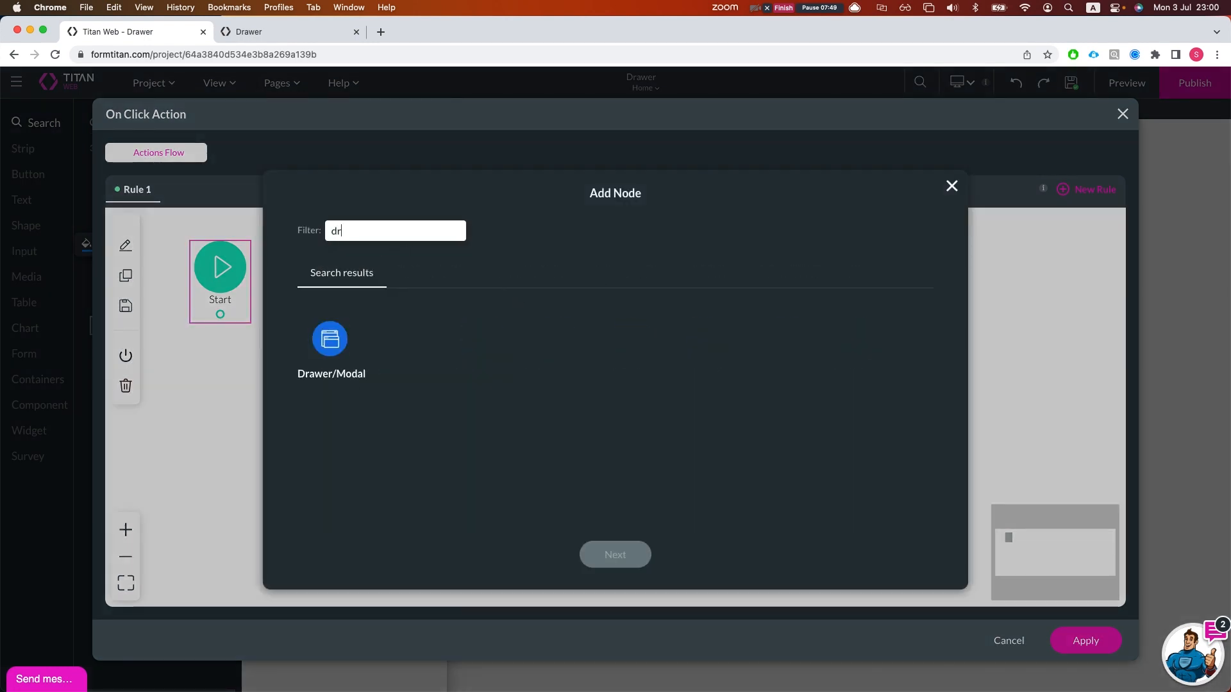
pyautogui.write('a')
pyautogui.click(352, 347)
pyautogui.click(620, 553)
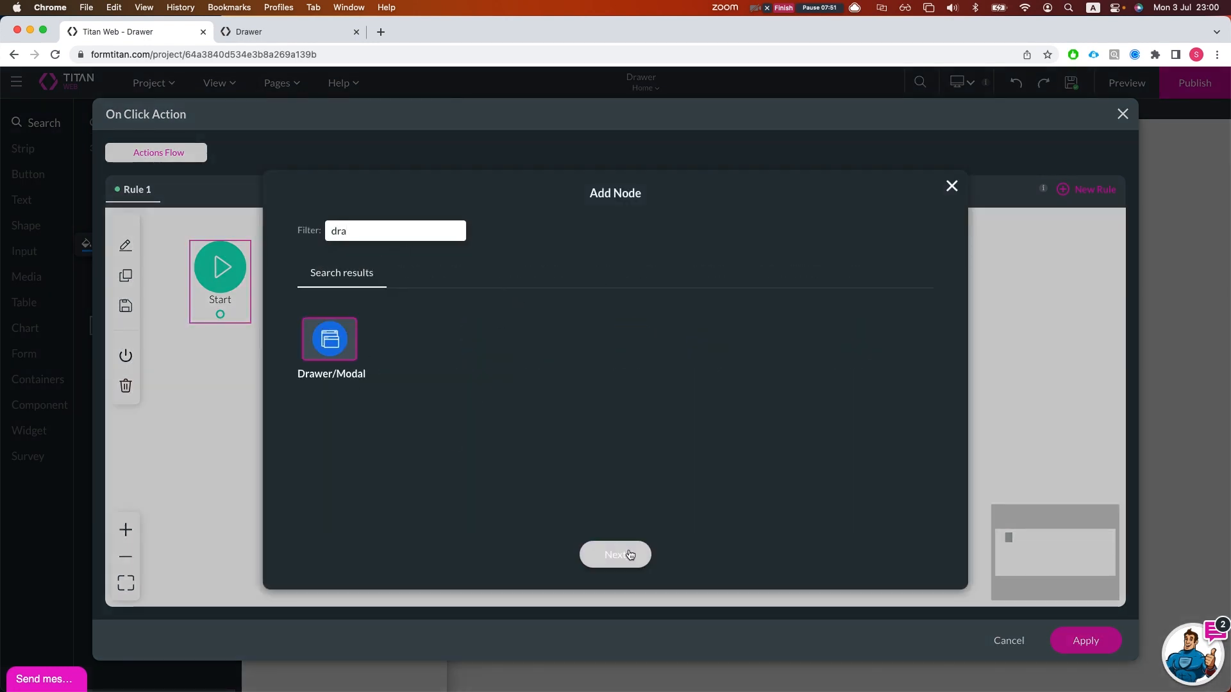
# Enable the node's drawer action for "test dr", set it to Hide, and place the node in the flow
pyautogui.click(430, 238)
pyautogui.click(458, 266)
pyautogui.click(467, 286)
pyautogui.click(418, 317)
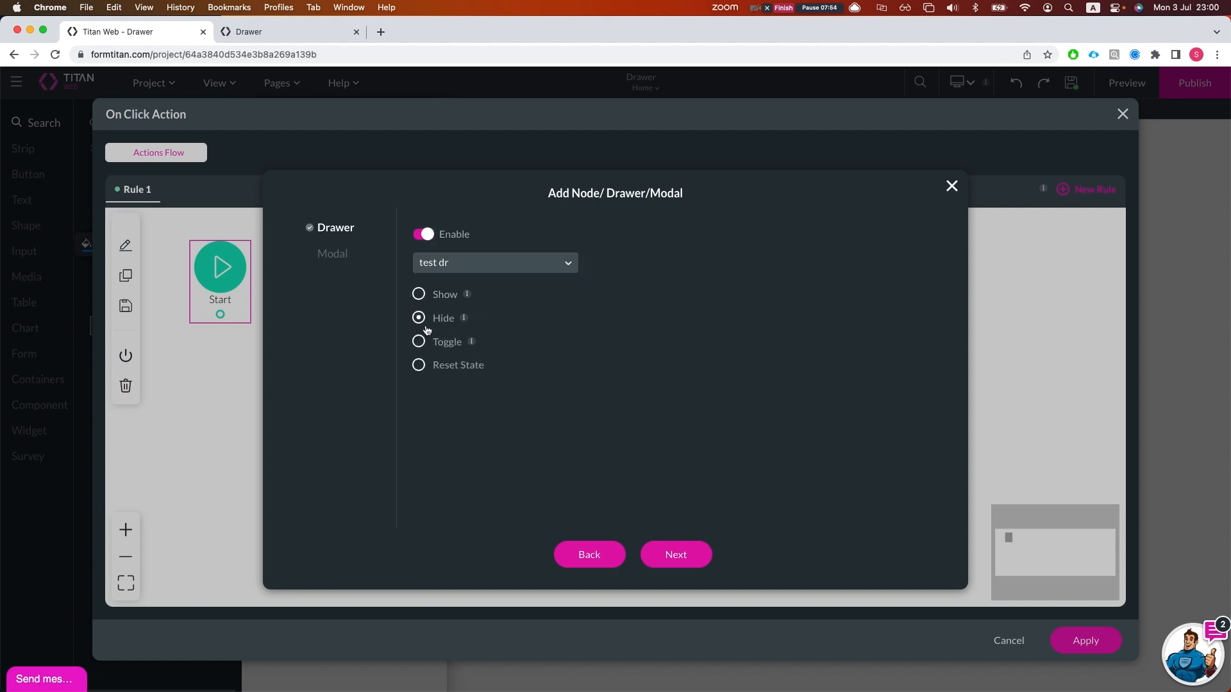
pyautogui.click(676, 558)
pyautogui.click(329, 341)
pyautogui.click(234, 315)
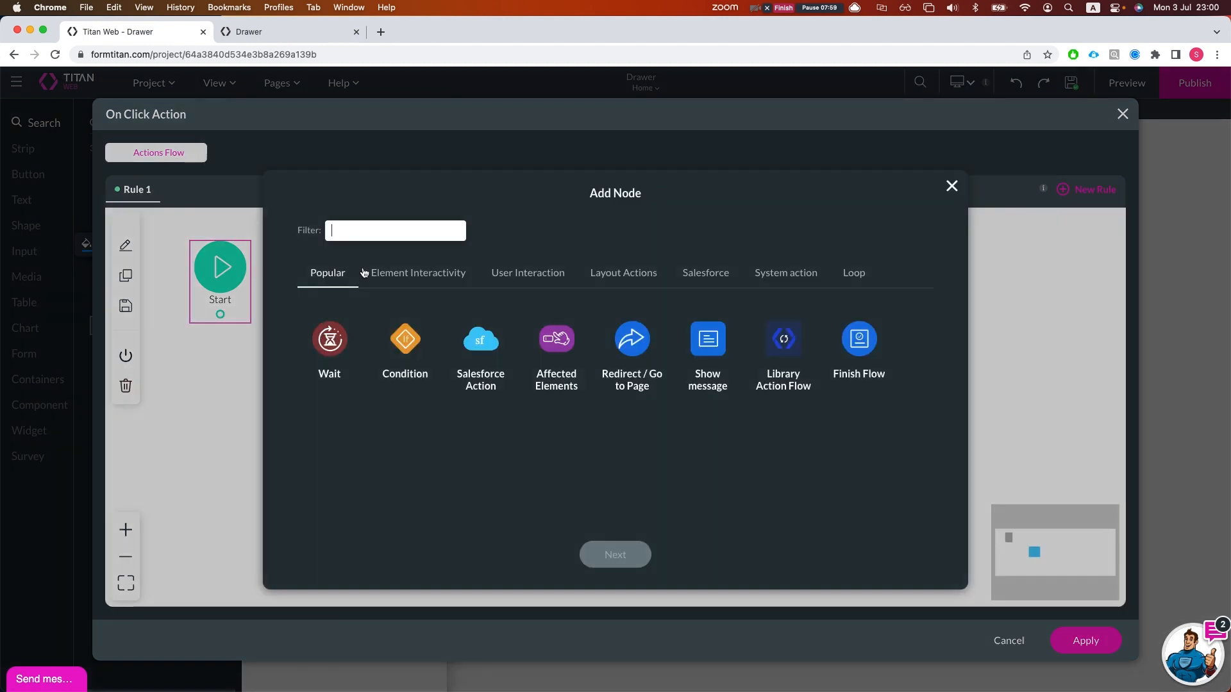
pyautogui.click(387, 232)
pyautogui.write('res')
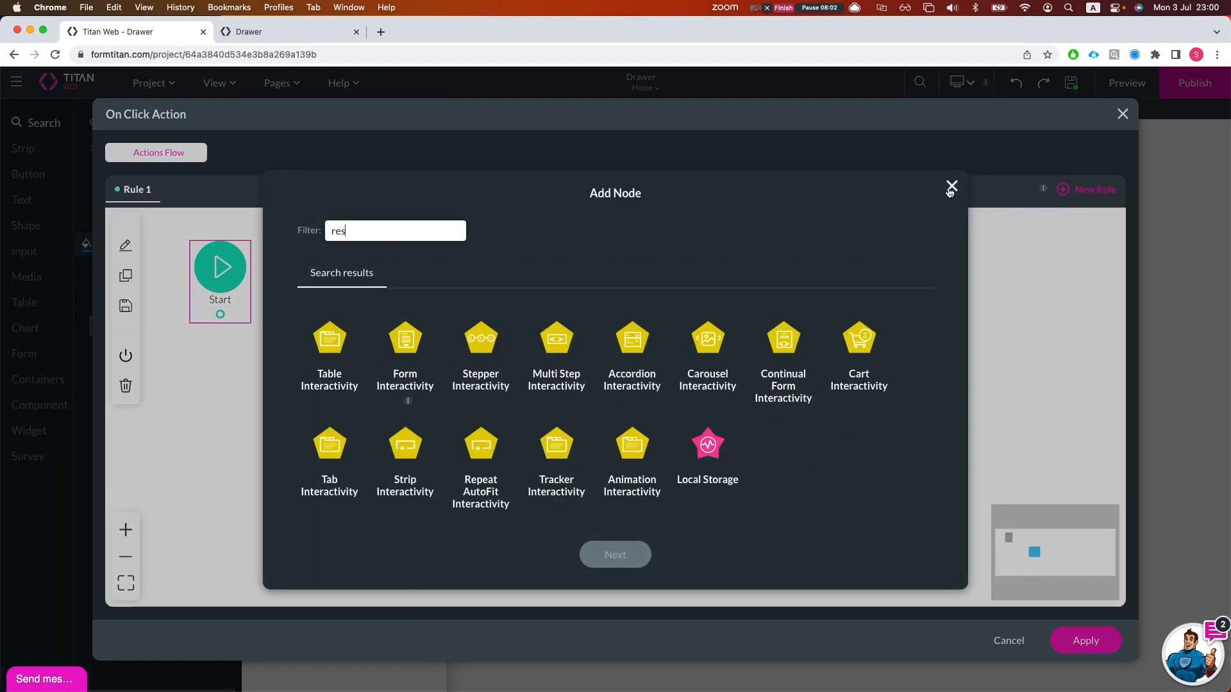
pyautogui.click(951, 186)
# Reposition the hide node, connect Start to it, and add a second Drawer/Modal node after it, filtering by "dra"
pyautogui.moveTo(437, 388); pyautogui.dragTo(274, 370)
pyautogui.moveTo(219, 314)
pyautogui.mouseDown()
pyautogui.moveTo(324, 382)
pyautogui.moveTo(363, 377)
pyautogui.mouseUp()
pyautogui.click(368, 412)
pyautogui.click(416, 237)
pyautogui.write('dea')
pyautogui.press('BackSpace')
pyautogui.press('BackSpace')
pyautogui.press('BackSpace')
pyautogui.write('dra')
pyautogui.click(329, 339)
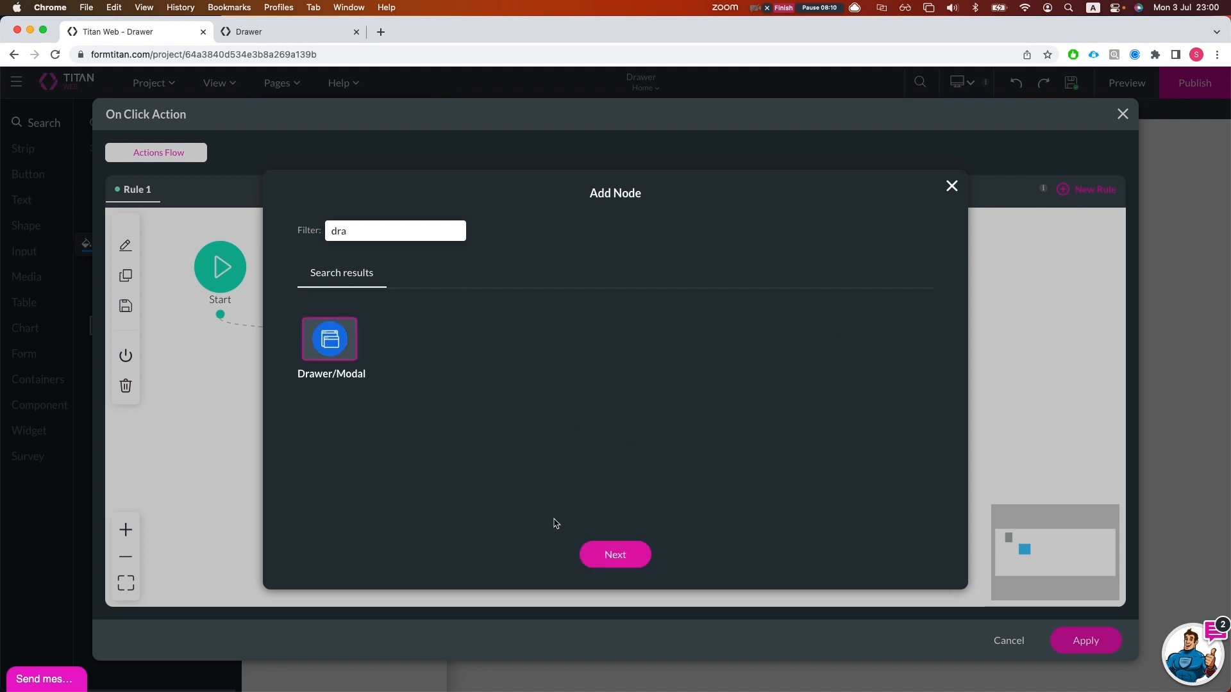
pyautogui.click(597, 552)
# Enable the second node's drawer action for "test dr" with Reset State, and apply the on-click action flow
pyautogui.click(425, 234)
pyautogui.click(449, 263)
pyautogui.click(454, 298)
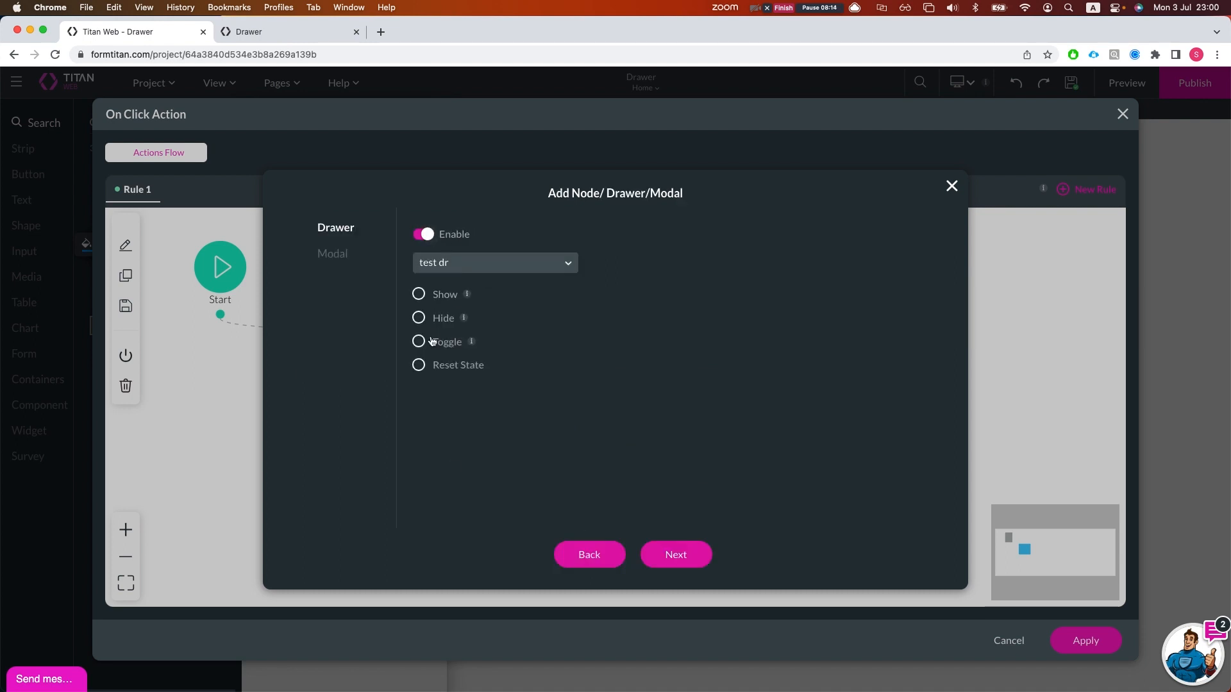
pyautogui.click(440, 370)
pyautogui.click(676, 555)
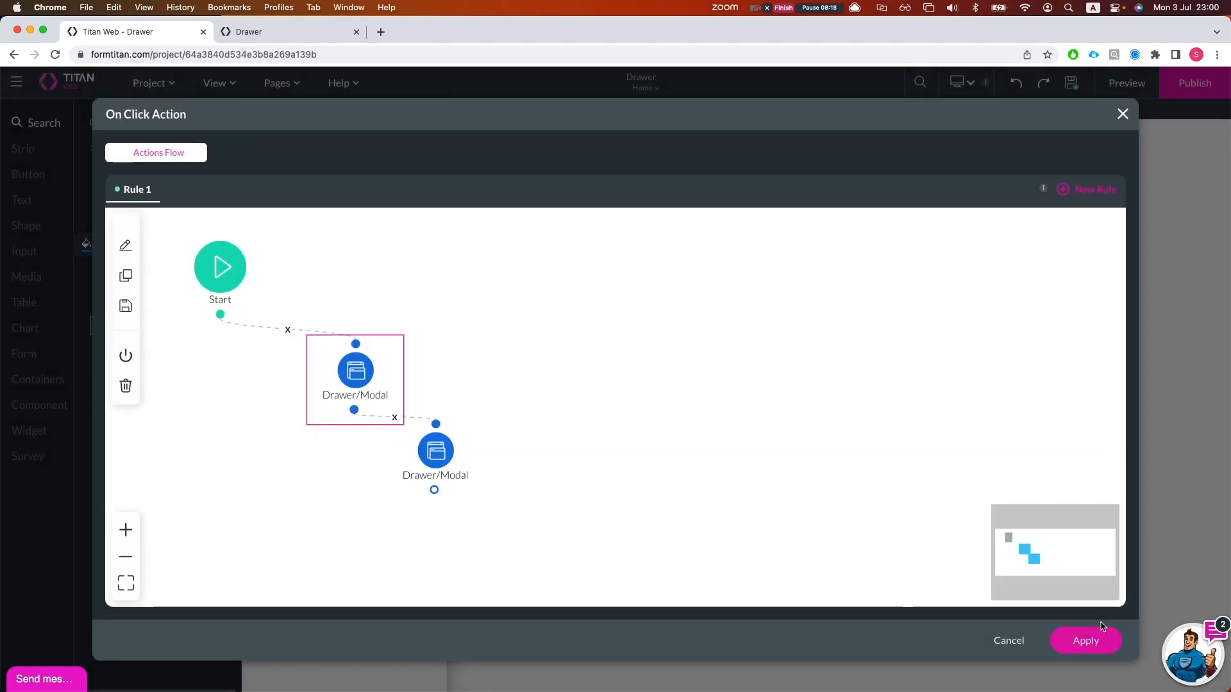
pyautogui.click(1087, 641)
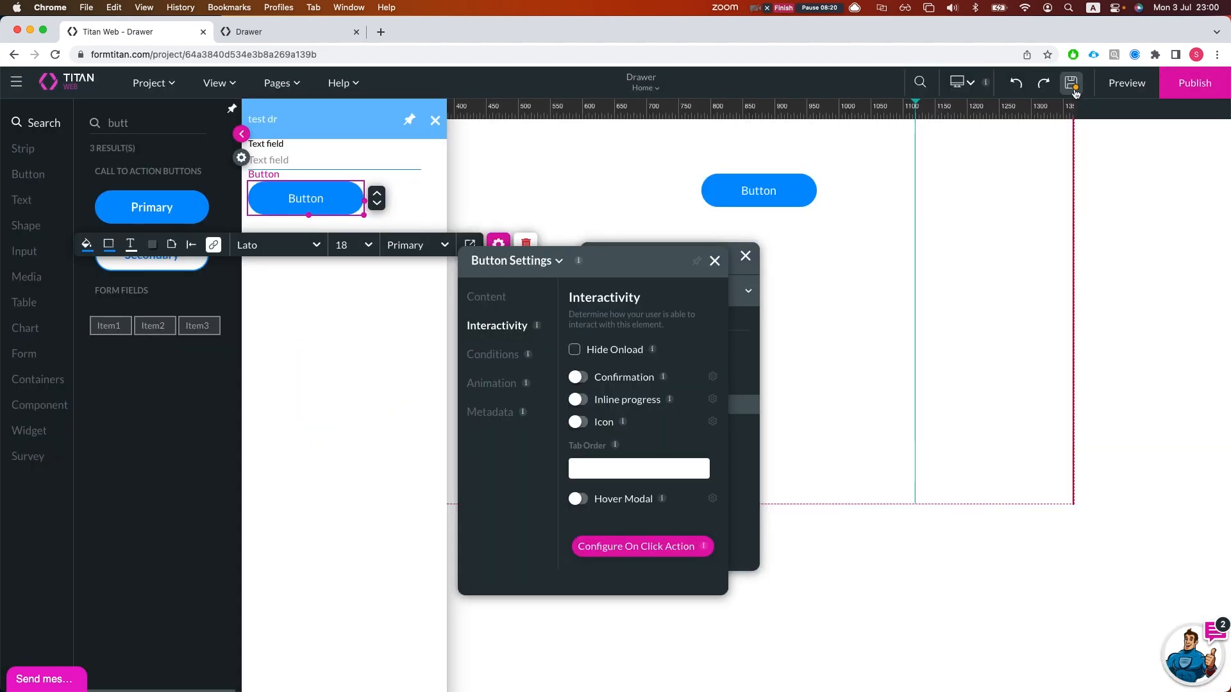
# Open the drawer in the preview, enter "sddsf" in its text field, and test the drawer's button
pyautogui.click(290, 34)
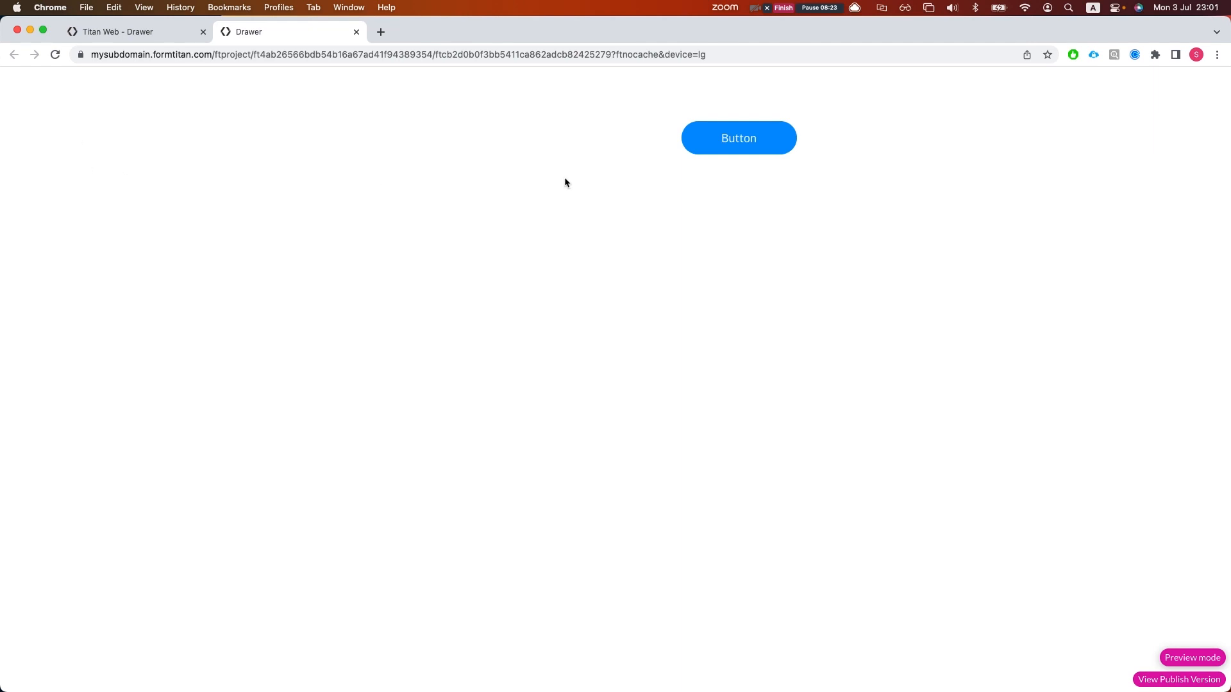
pyautogui.click(688, 129)
pyautogui.click(41, 126)
pyautogui.write('sddsf')
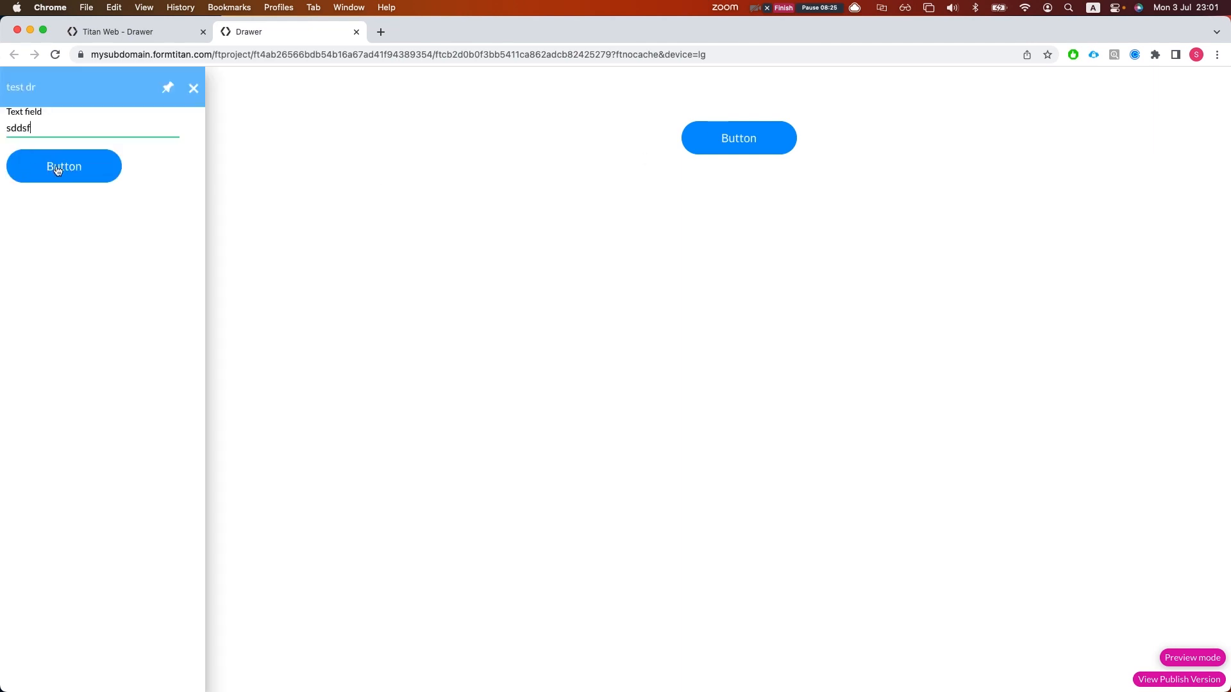
pyautogui.click(57, 168)
# Repeat the test of the drawer's button with "dfsdfdsf" in the text field, and reopen the drawer to check the field
pyautogui.click(721, 139)
pyautogui.click(121, 129)
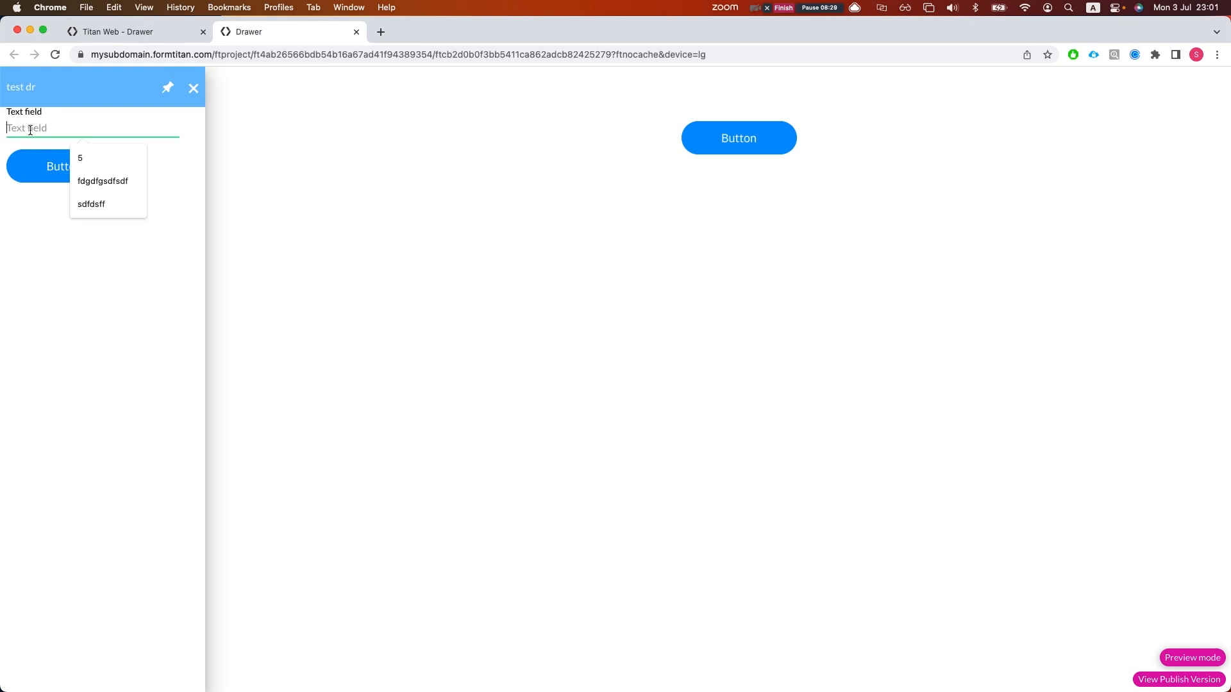
pyautogui.write('dfsdfdsf')
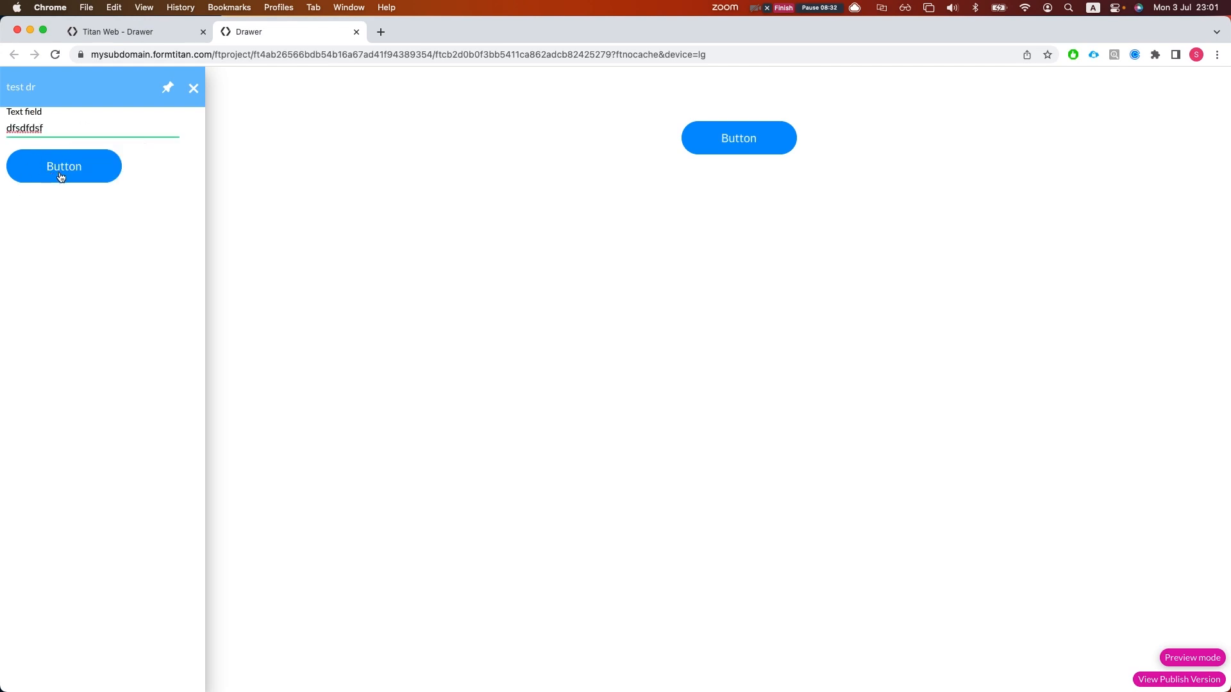
pyautogui.click(61, 177)
pyautogui.click(684, 147)
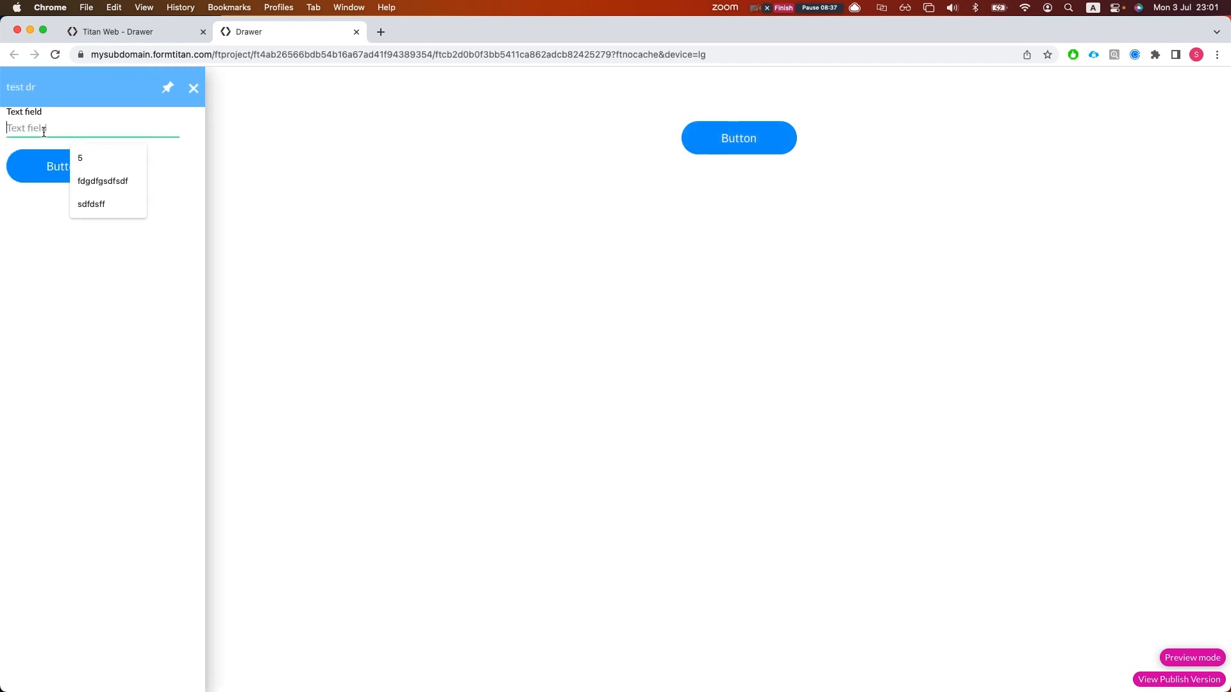
pyautogui.click(19, 322)
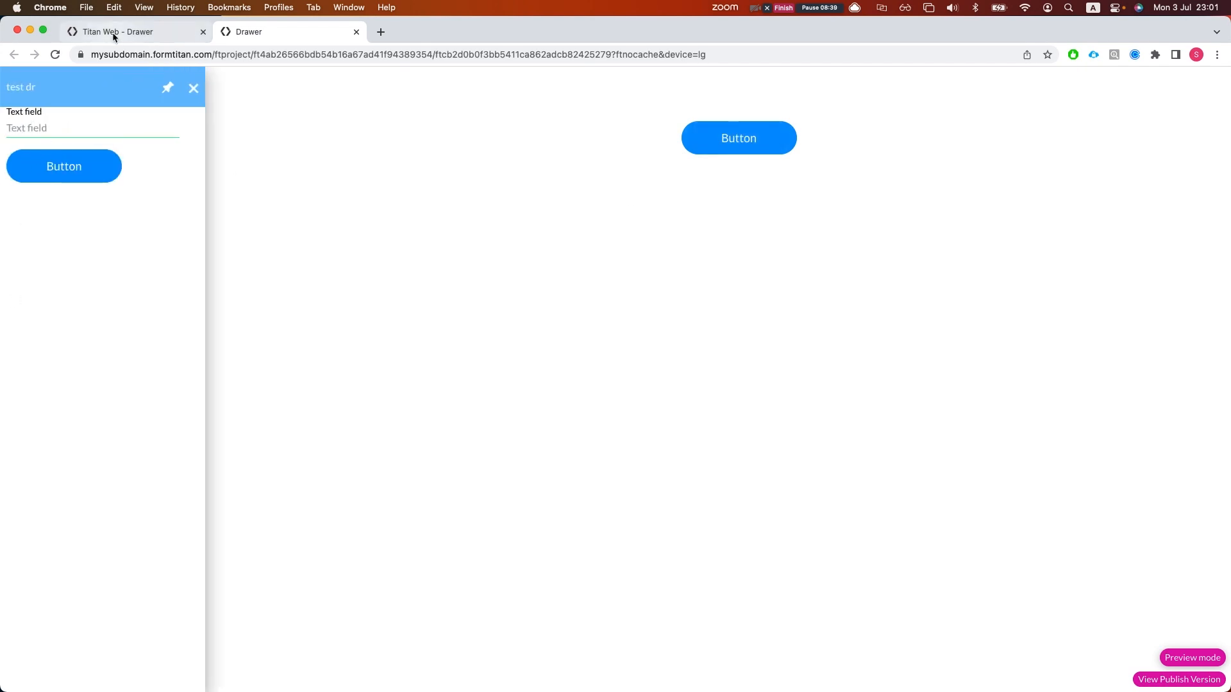
# Back in the editor, examine the "test dr" drawer's styling options for the toolbar, title, icon, content and column, and close the styling
pyautogui.click(116, 36)
pyautogui.click(295, 374)
pyautogui.click(304, 200)
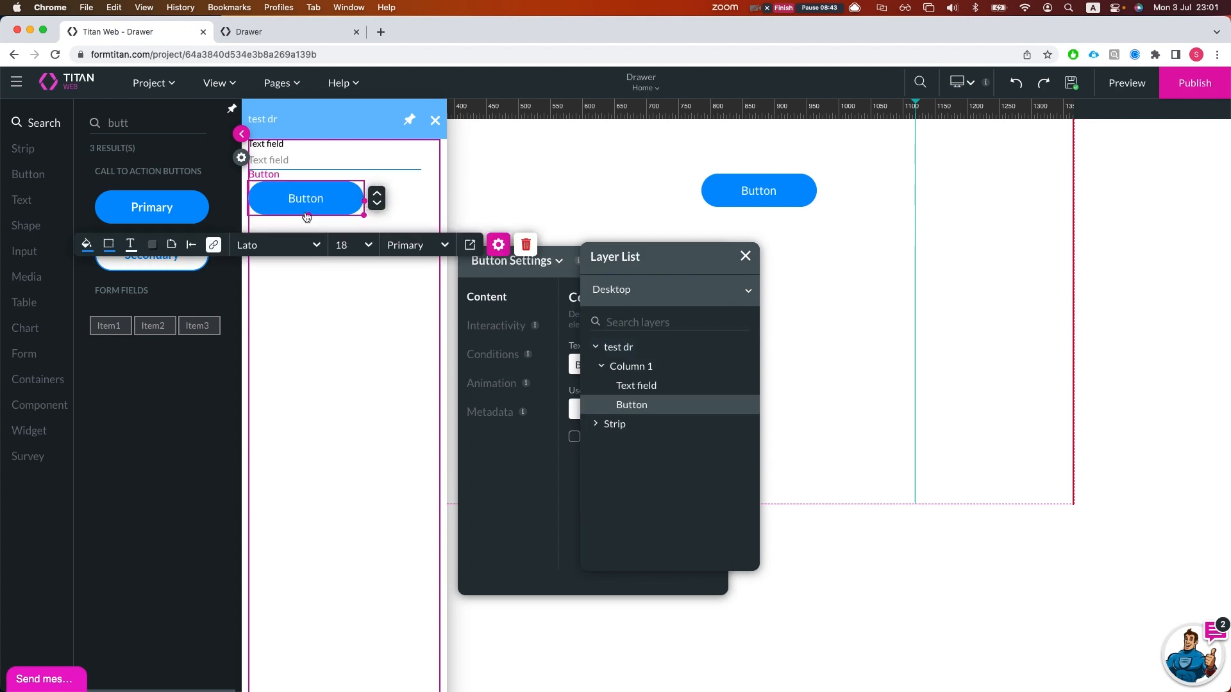
pyautogui.click(310, 163)
pyautogui.click(346, 317)
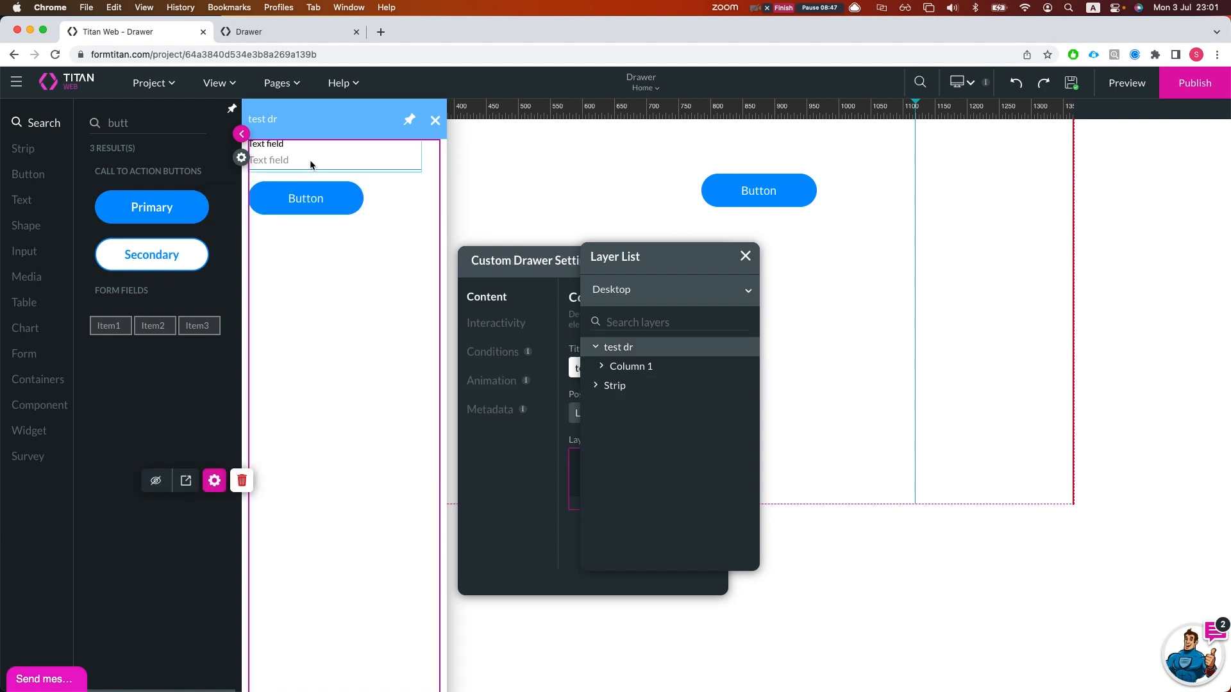
pyautogui.click(186, 481)
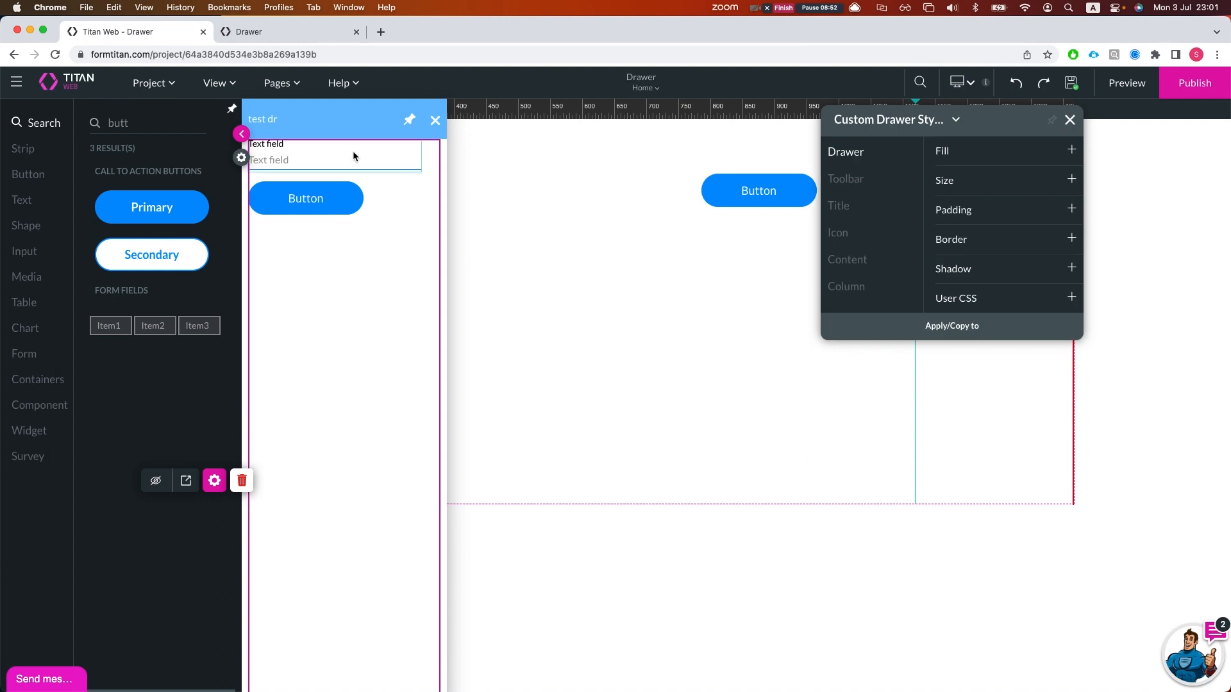
pyautogui.moveTo(988, 131); pyautogui.dragTo(866, 175)
pyautogui.click(732, 225)
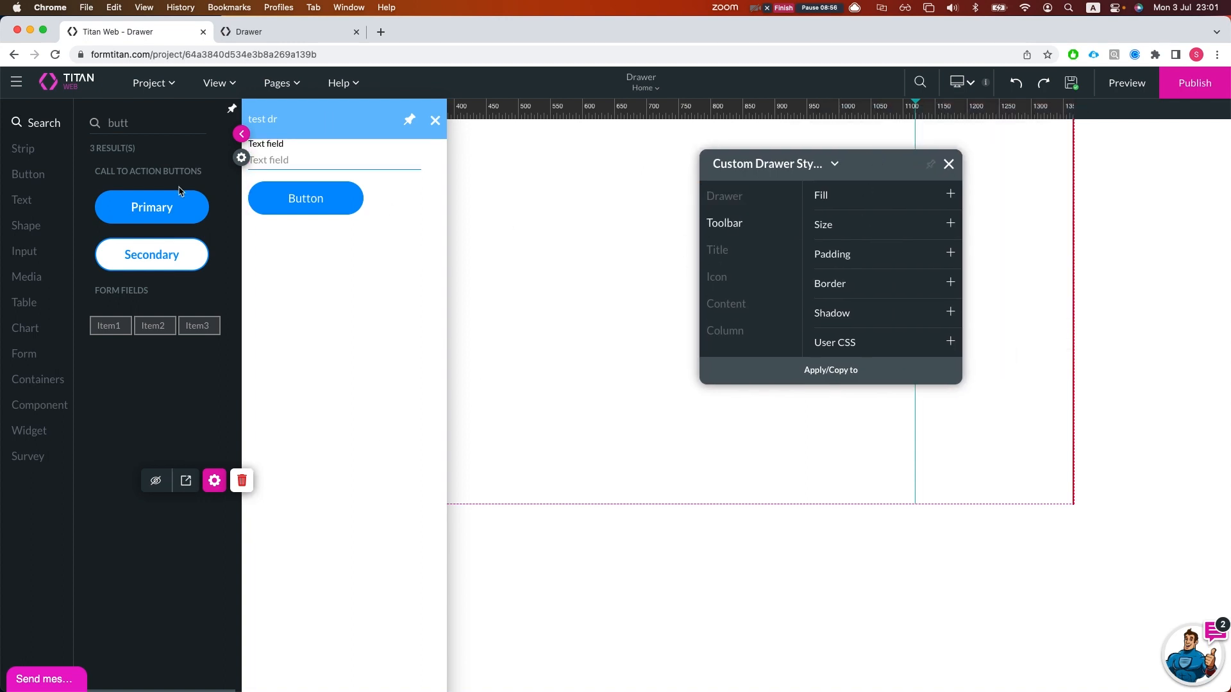
pyautogui.click(746, 256)
pyautogui.click(727, 281)
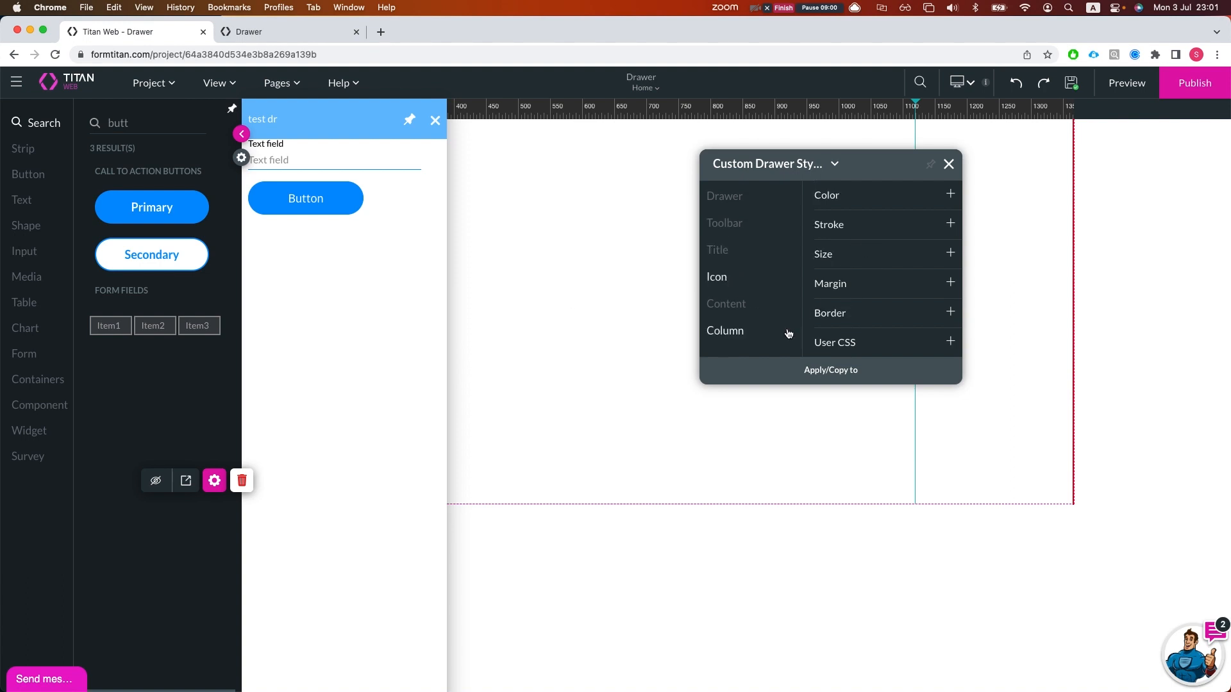
pyautogui.click(744, 309)
pyautogui.click(735, 338)
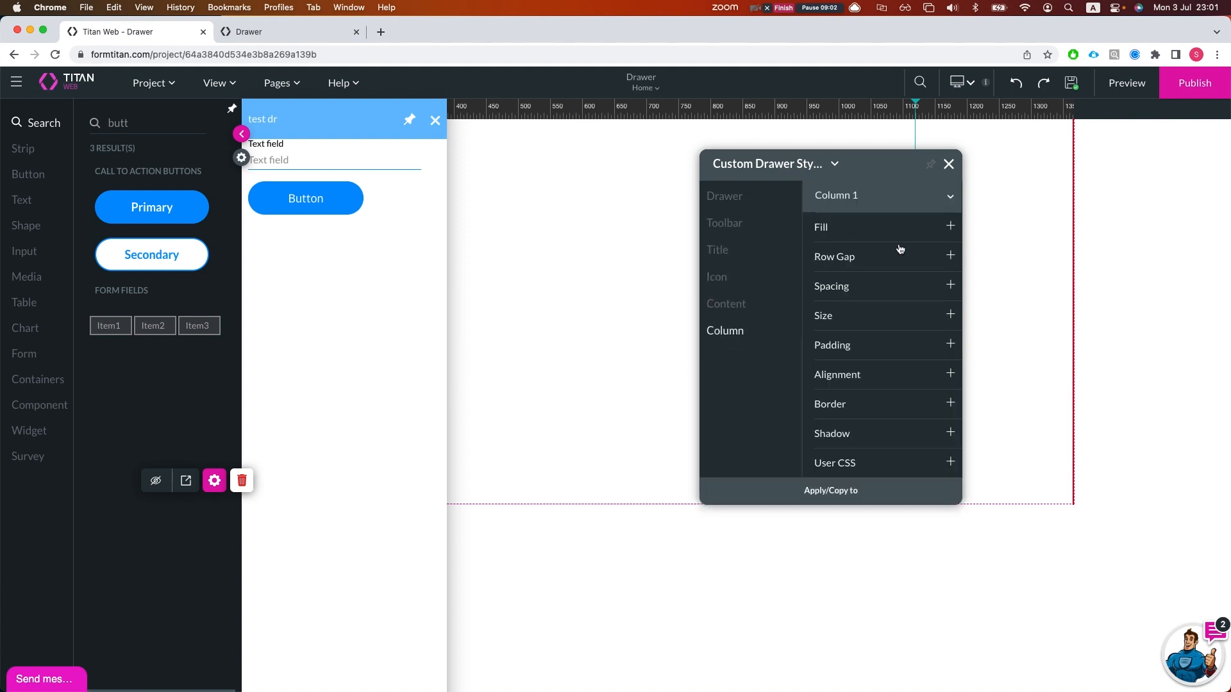
pyautogui.click(876, 199)
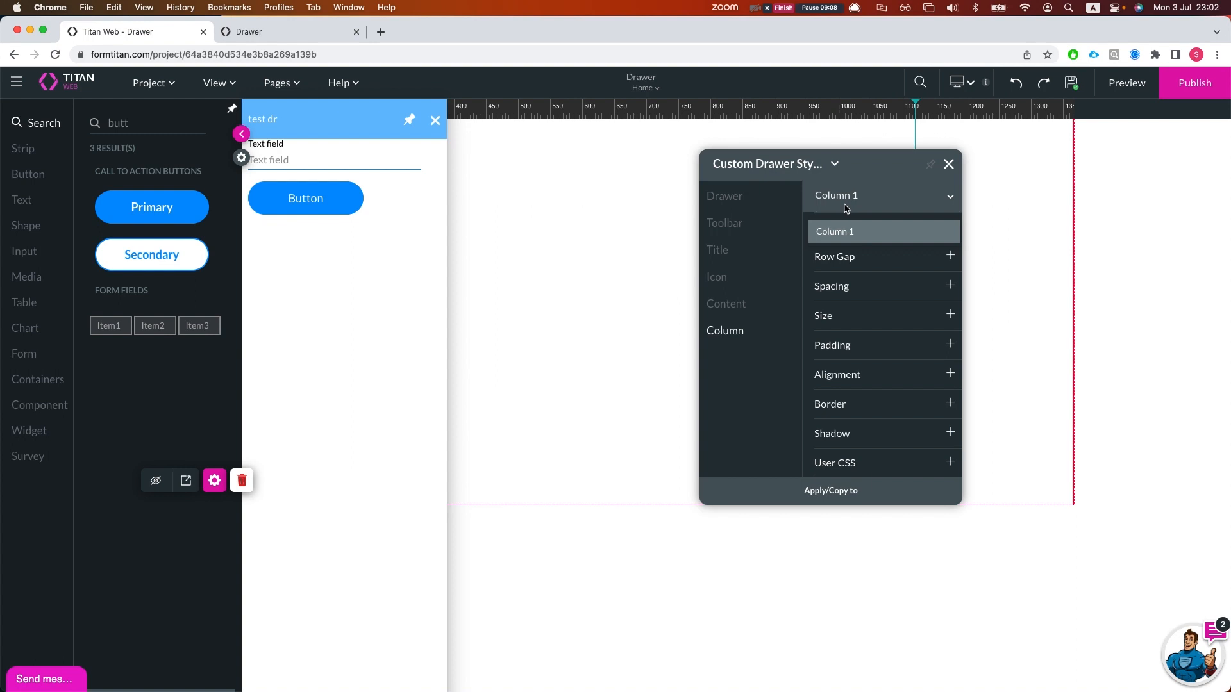
pyautogui.click(949, 165)
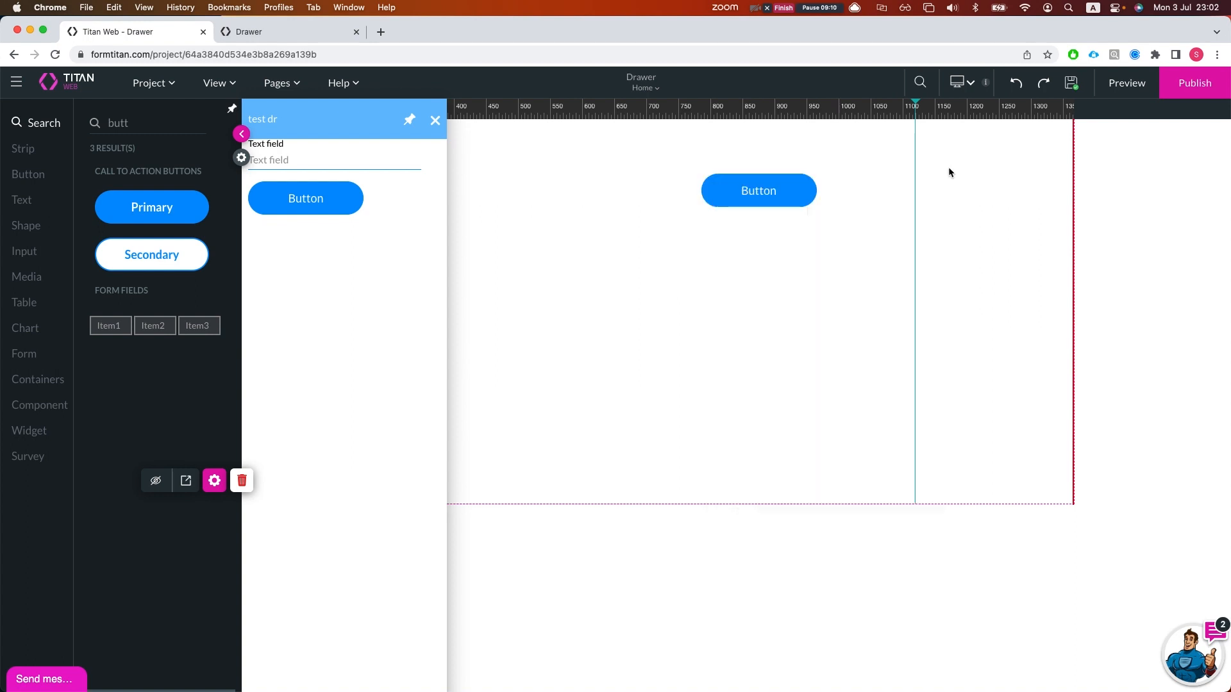